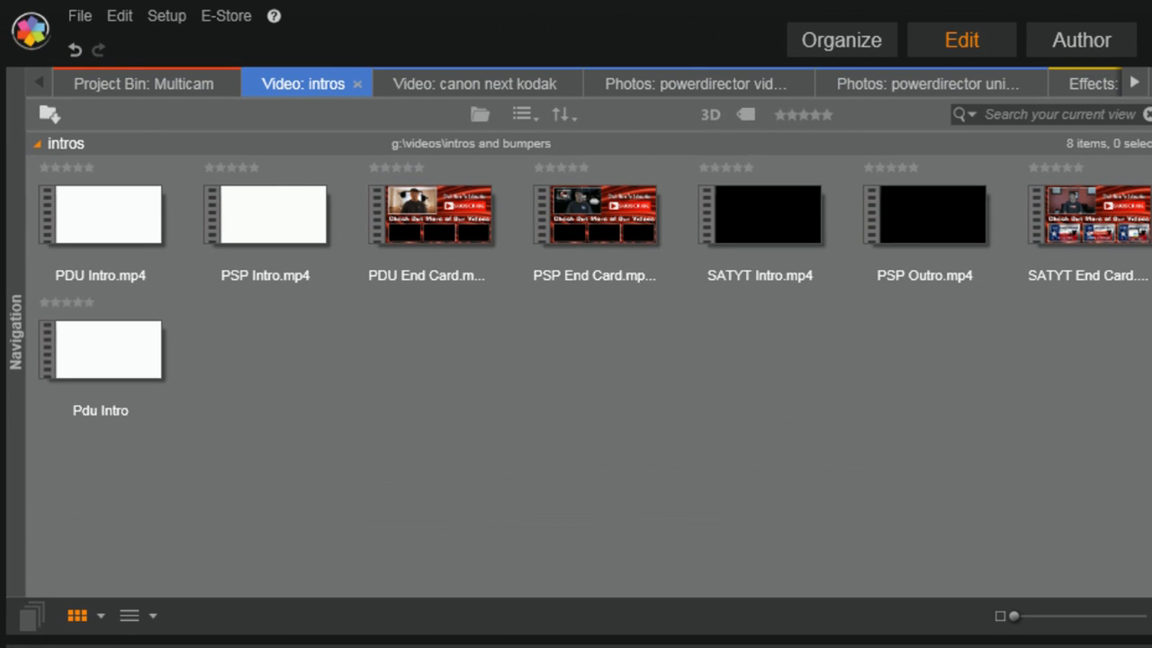
# Step: Bring up the New Project Bin naming dialog from the Navigation panel's Project Bins
pyautogui.rightClick(623, 382)
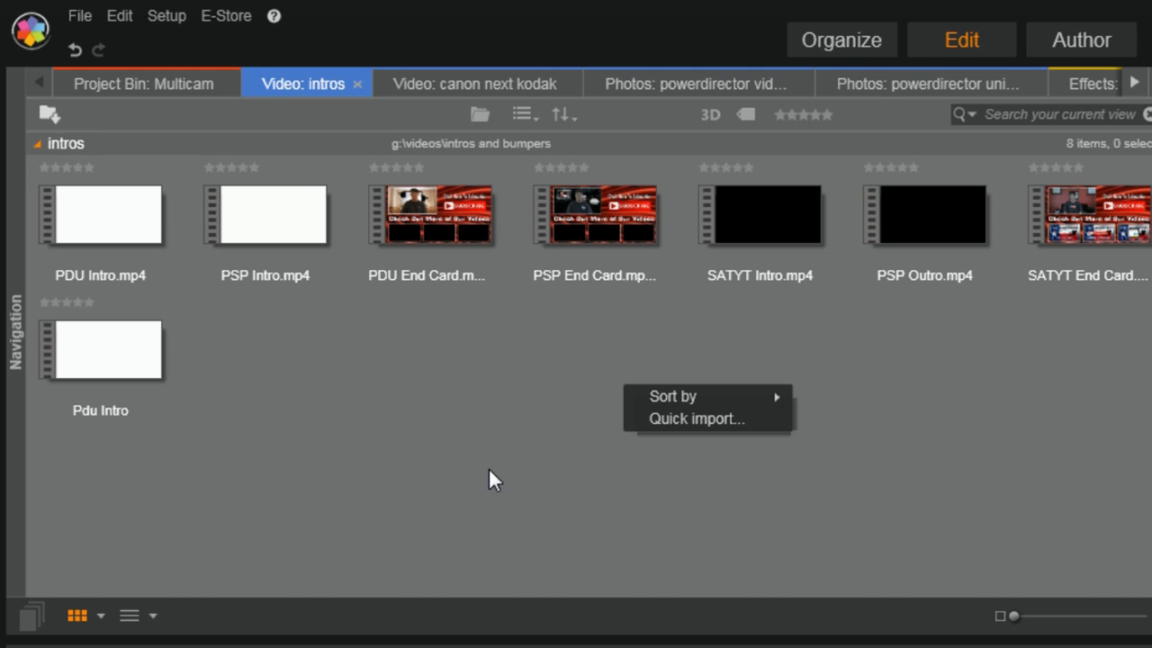
pyautogui.click(539, 500)
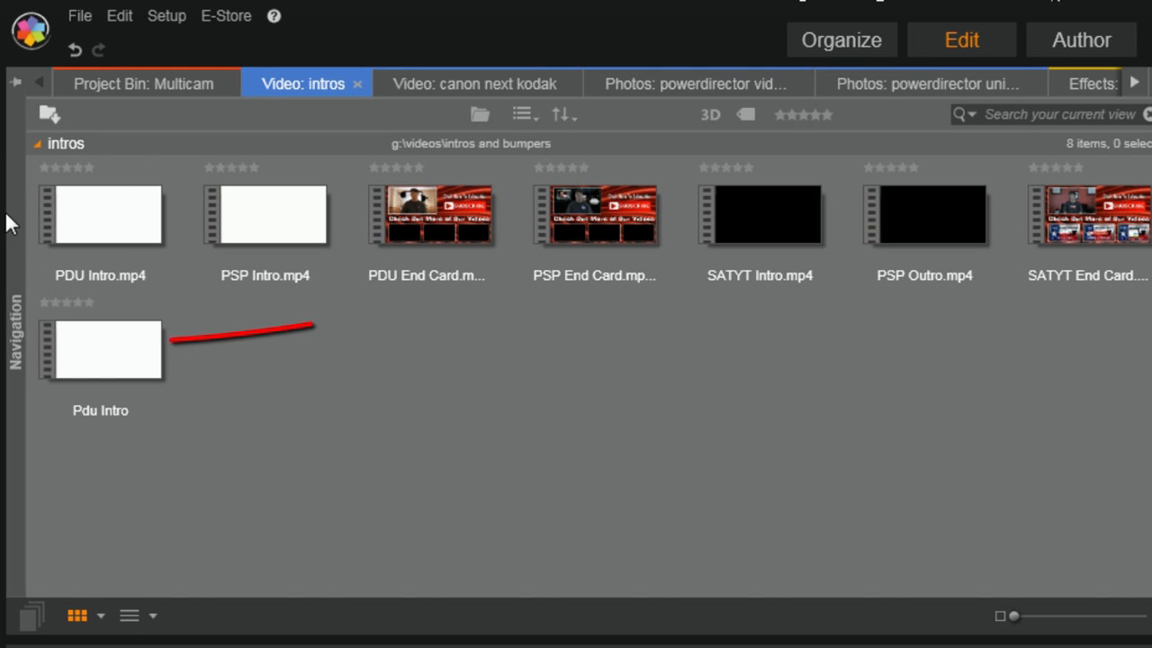
pyautogui.moveTo(16, 369)
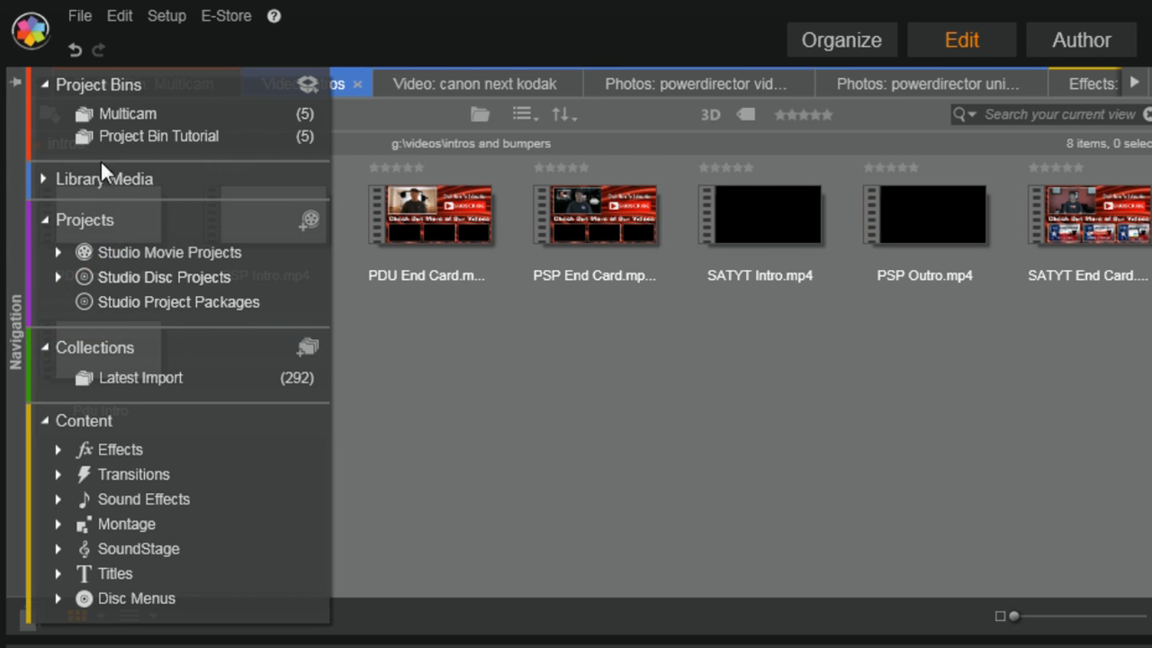
pyautogui.moveTo(218, 90)
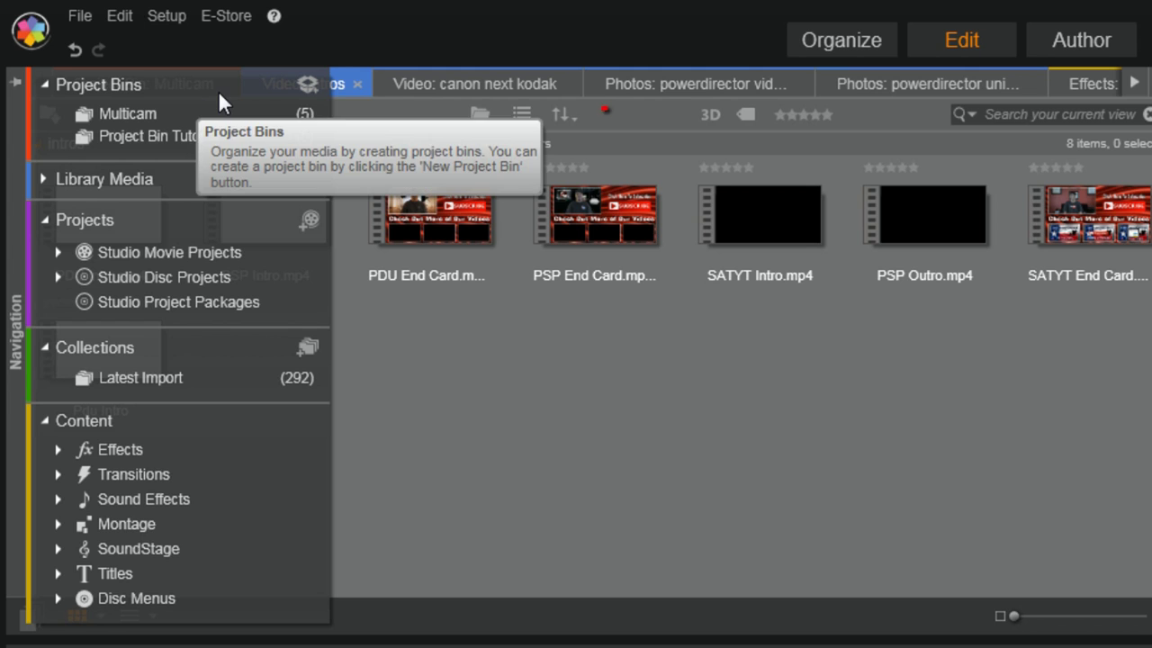
pyautogui.click(305, 82)
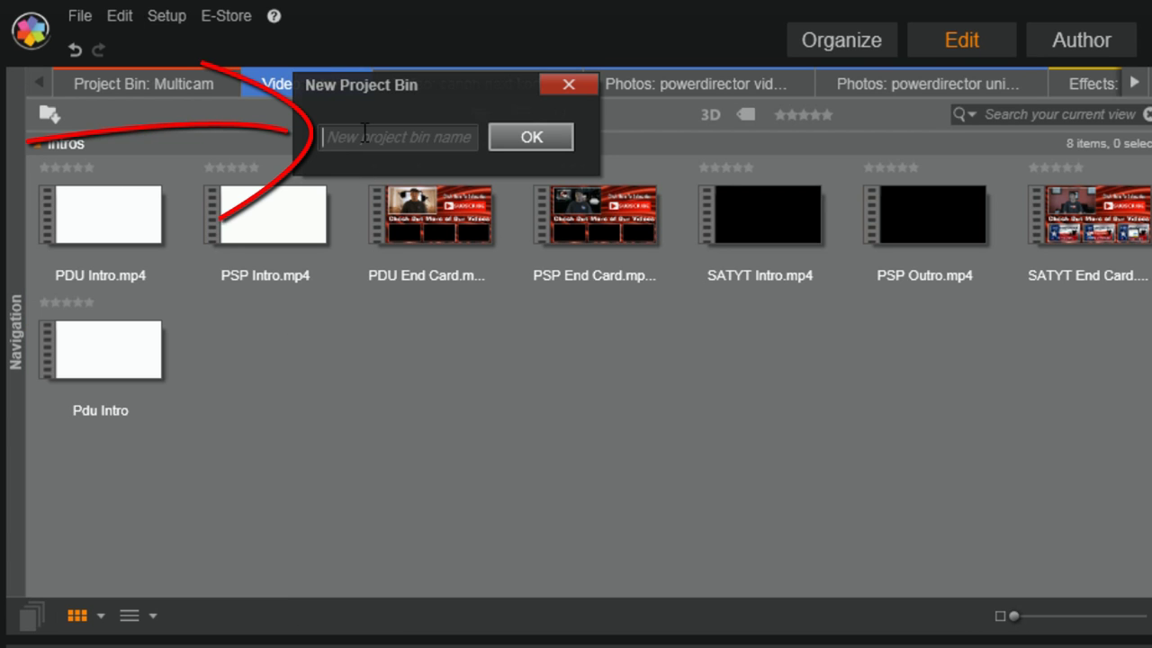
# Step: Name the new project bin 'Timelapse' and confirm it
pyautogui.write('Tinme')
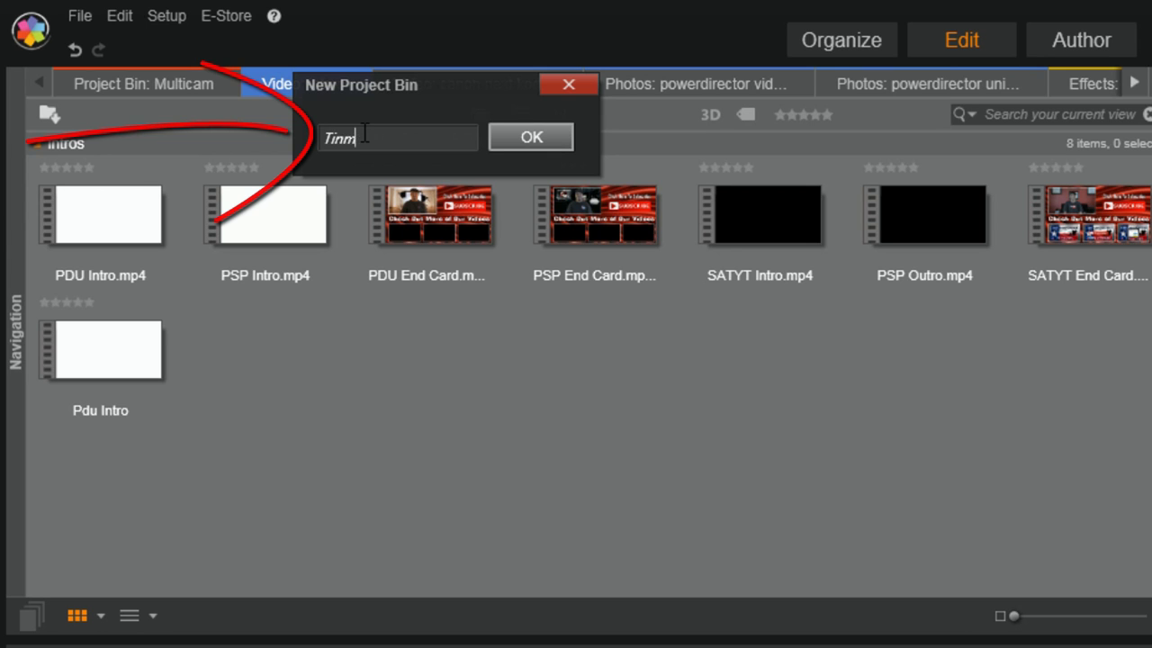
pyautogui.press('BackSpace')
pyautogui.press('BackSpace')
pyautogui.press('BackSpace')
pyautogui.write('imelaps')
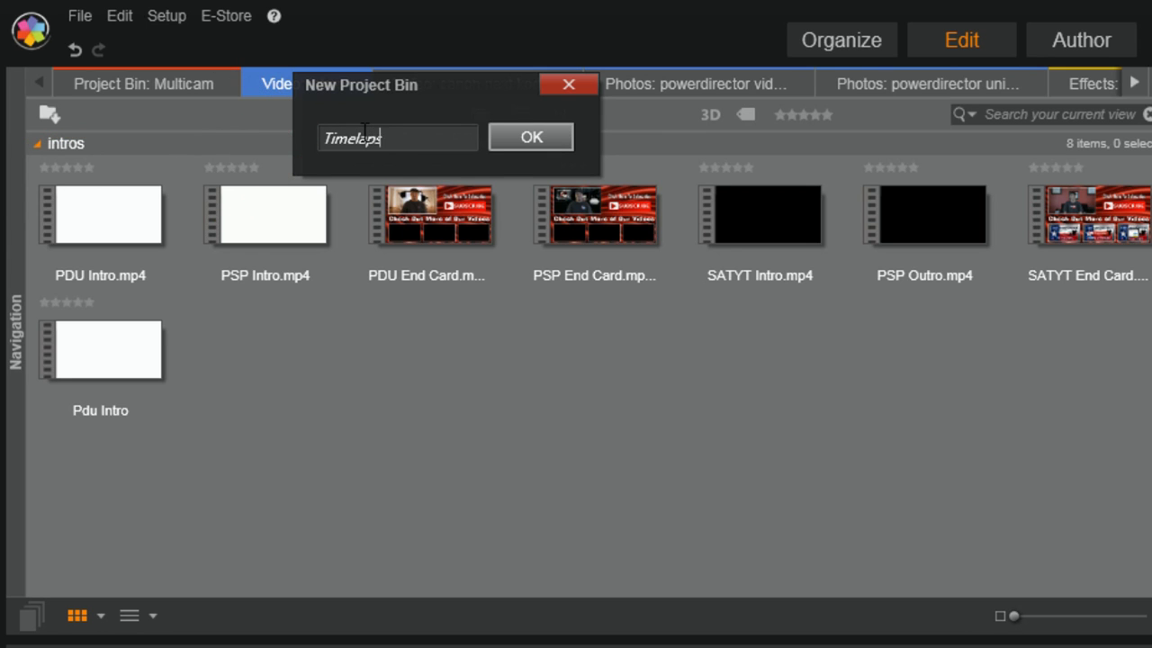
pyautogui.write('e')
pyautogui.click(530, 138)
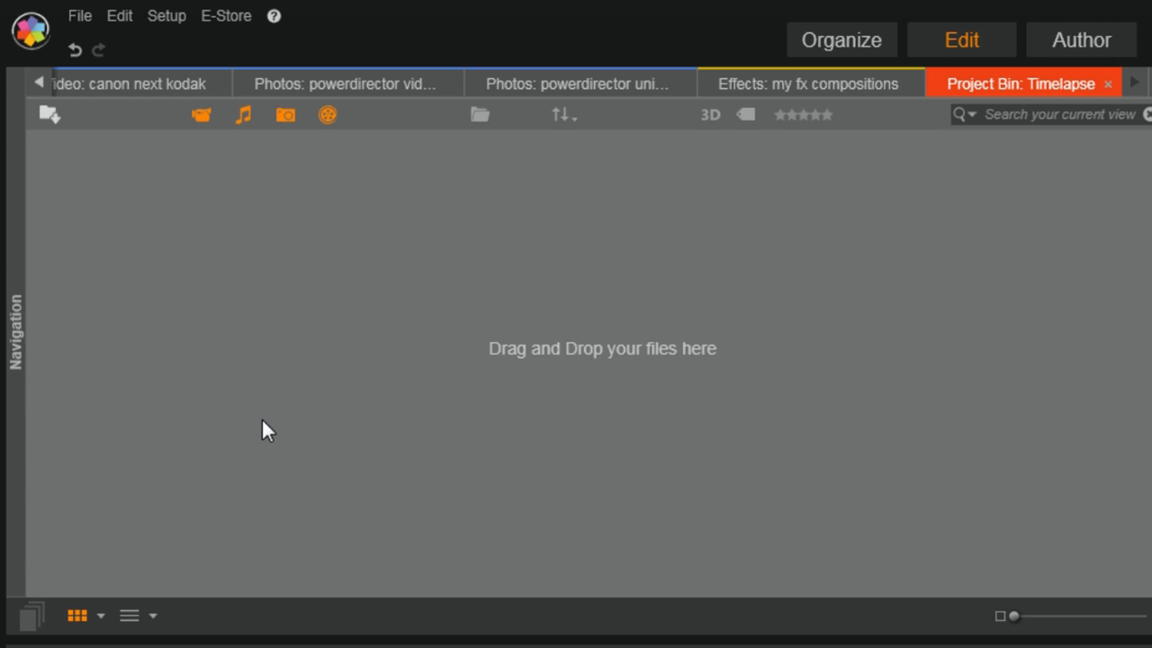
# Step: Quick Import IMG_0599.JPG through IMG_0890.JPG from L:\DCIM\100CANON into the Timelapse bin
pyautogui.click(49, 112)
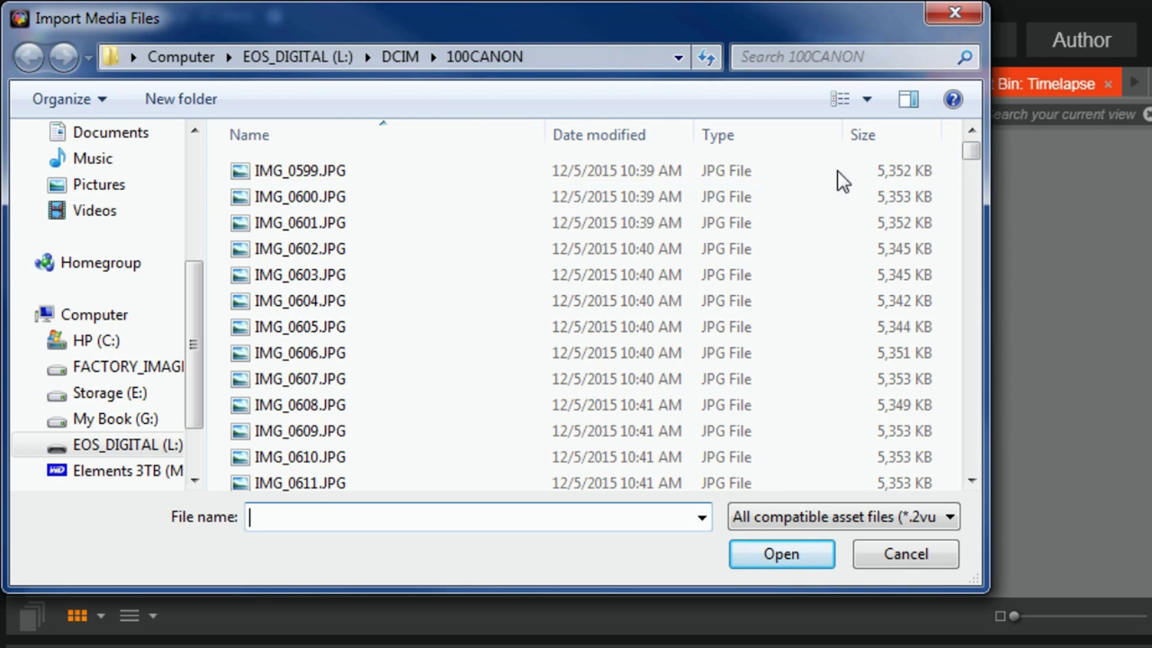
pyautogui.click(378, 178)
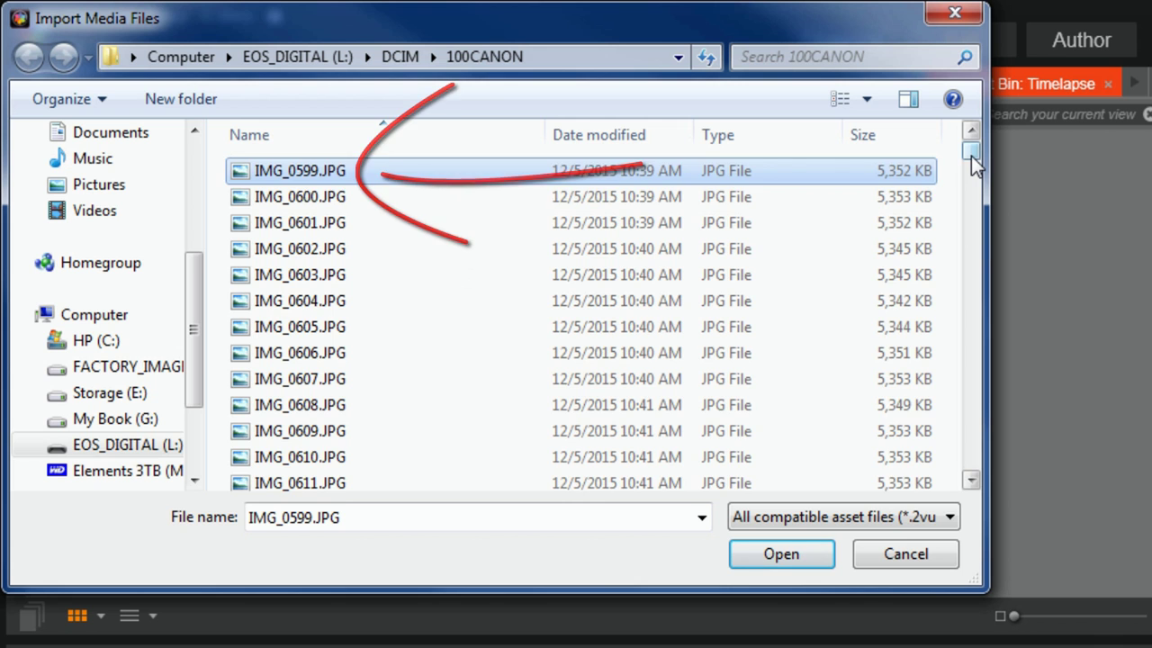
pyautogui.moveTo(970, 156); pyautogui.dragTo(980, 481)
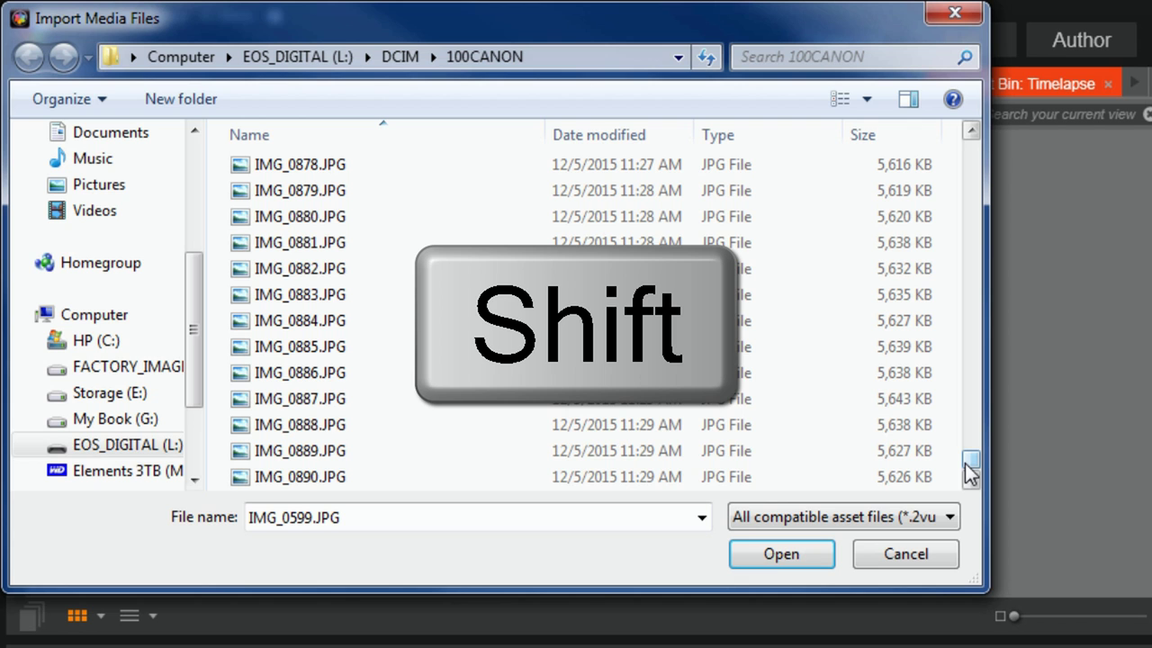
pyautogui.keyDown('shift'); pyautogui.click(348, 479); pyautogui.keyUp('shift')
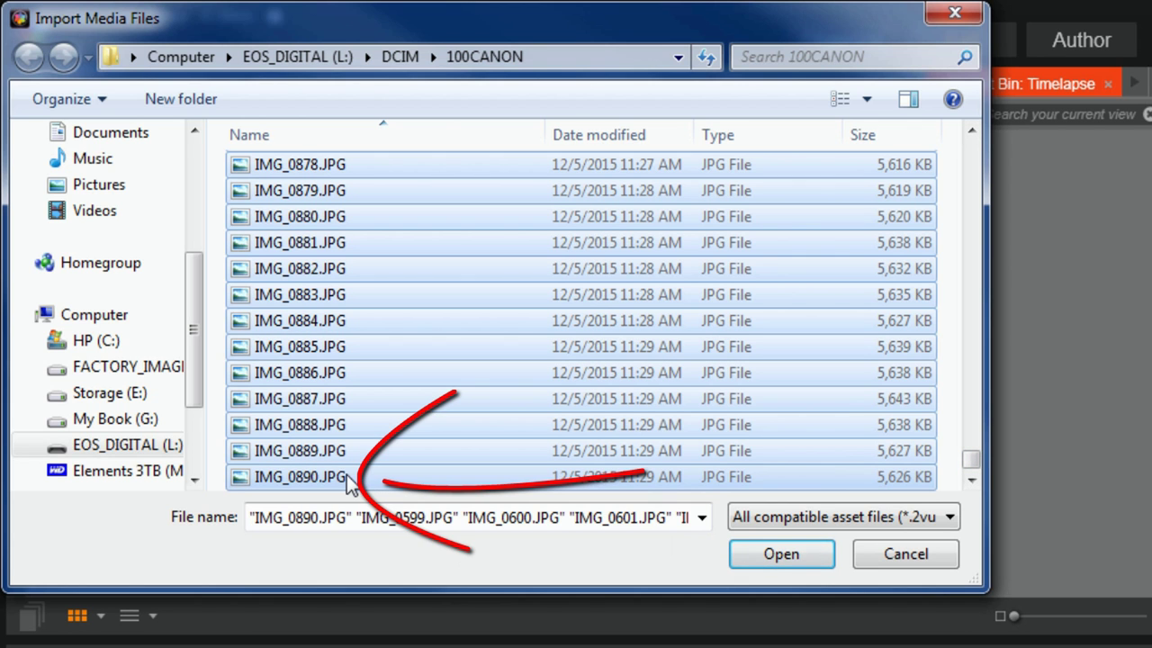
pyautogui.click(767, 554)
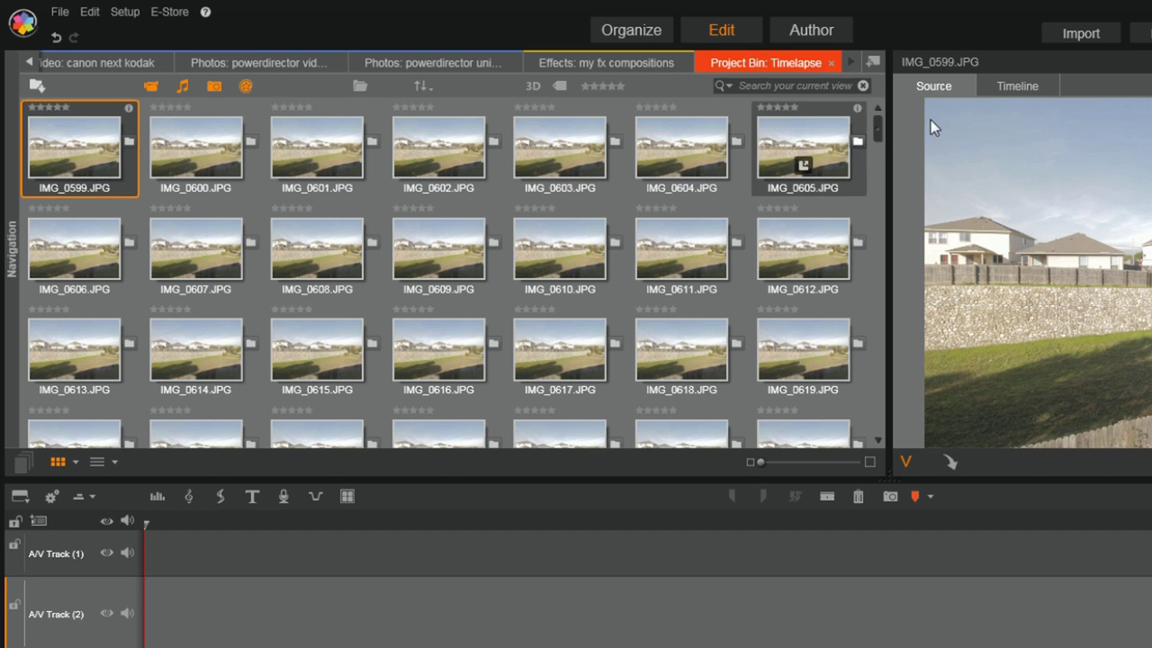
# Step: Place photos IMG_0599 through IMG_0890 onto A/V Track (2), playhead back at the start
pyautogui.moveTo(875, 137); pyautogui.dragTo(887, 110)
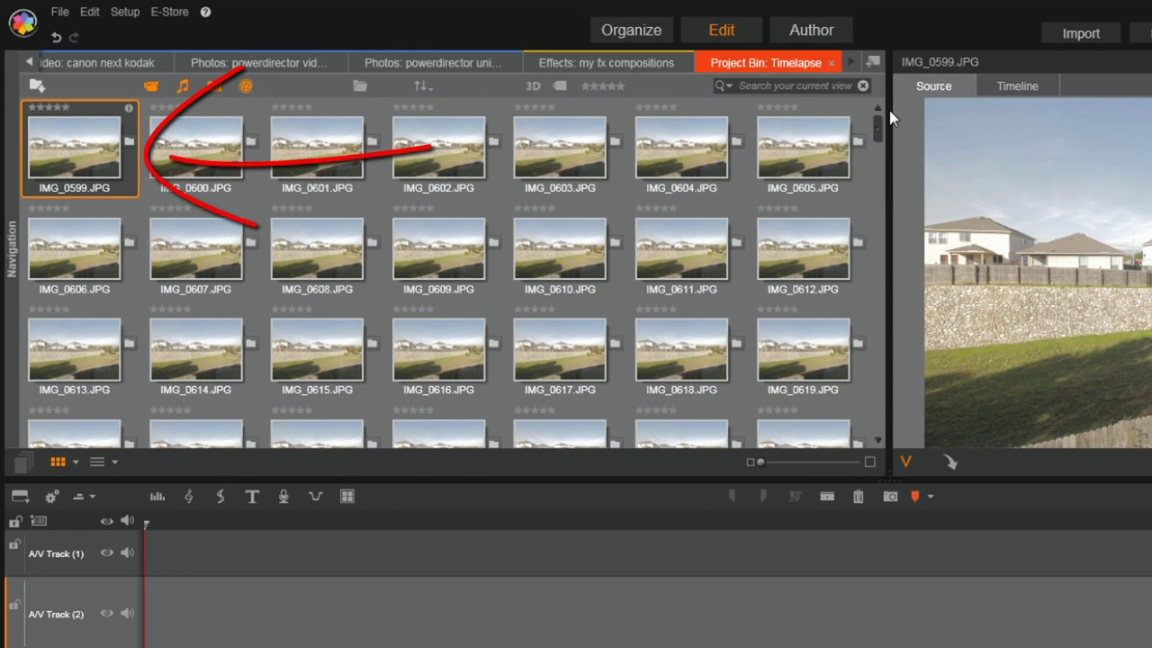
pyautogui.moveTo(889, 117); pyautogui.dragTo(883, 457)
pyautogui.keyDown('shift'); pyautogui.click(553, 402); pyautogui.keyUp('shift')
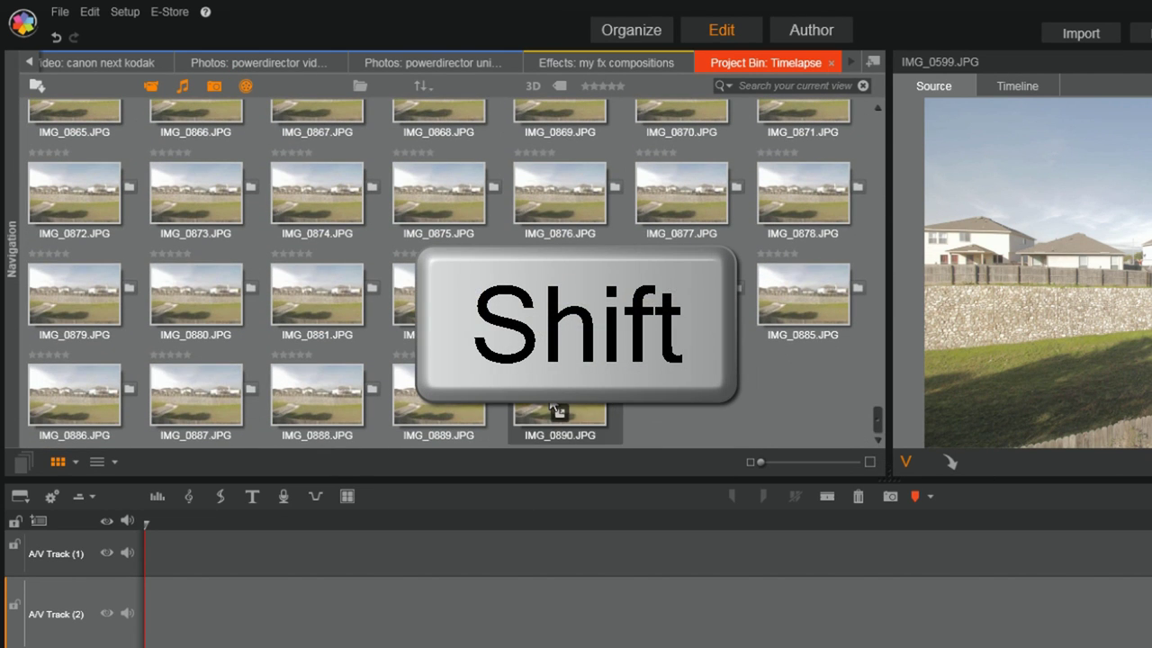
pyautogui.moveTo(553, 401)
pyautogui.mouseDown()
pyautogui.moveTo(551, 390)
pyautogui.moveTo(673, 298)
pyautogui.moveTo(429, 285)
pyautogui.moveTo(559, 210)
pyautogui.mouseUp()
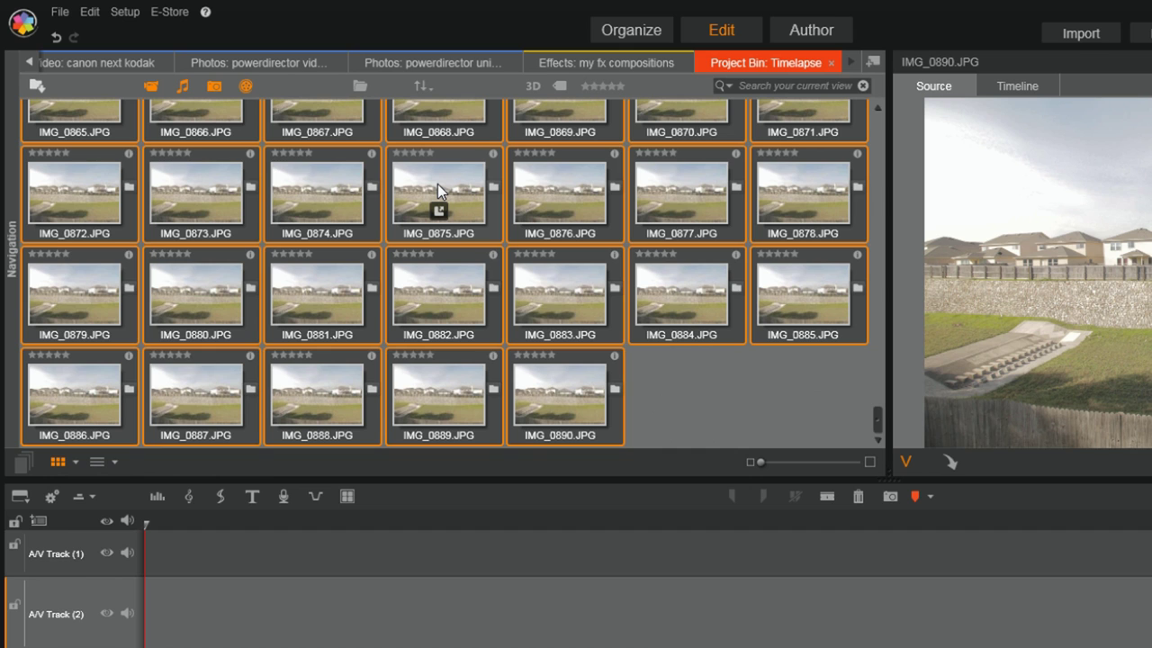
pyautogui.moveTo(438, 183); pyautogui.dragTo(431, 611)
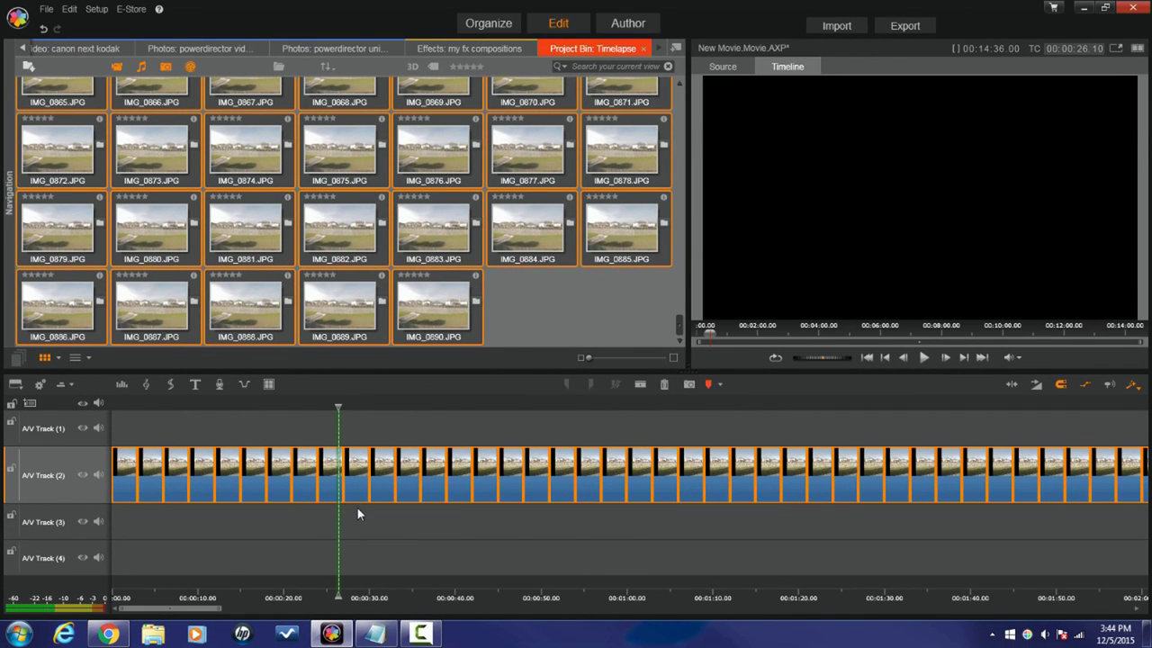
pyautogui.press('Home')
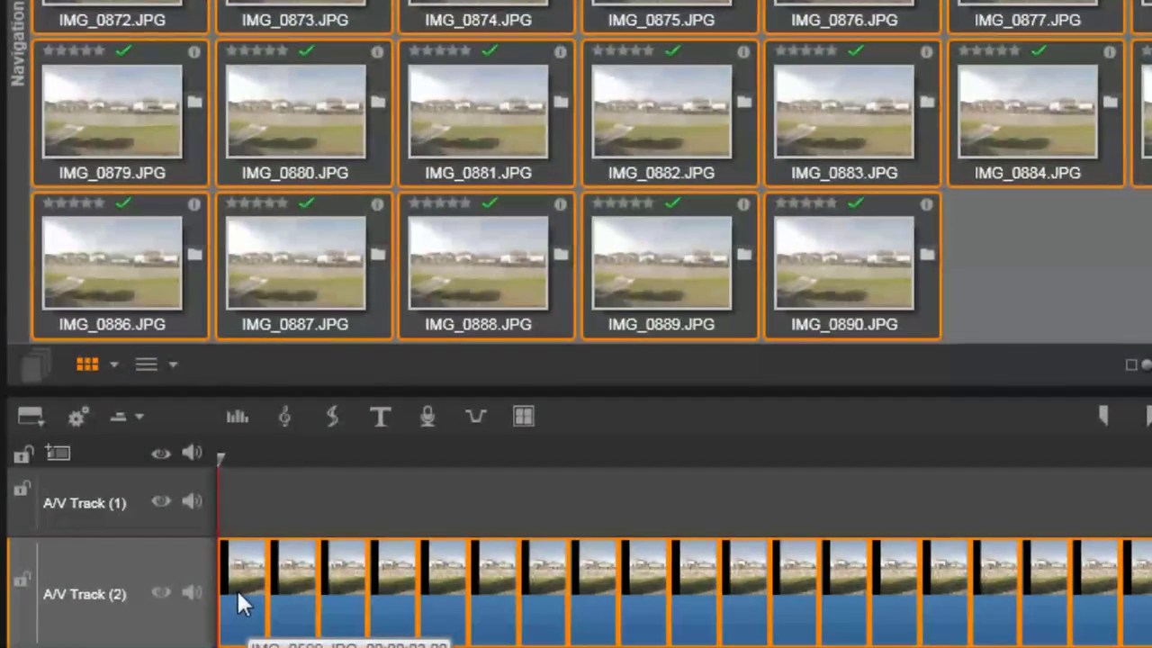
# Step: Set every photo clip's duration to 00:00:00.01, making the movie 00:00:12.04 long
pyautogui.rightClick(243, 604)
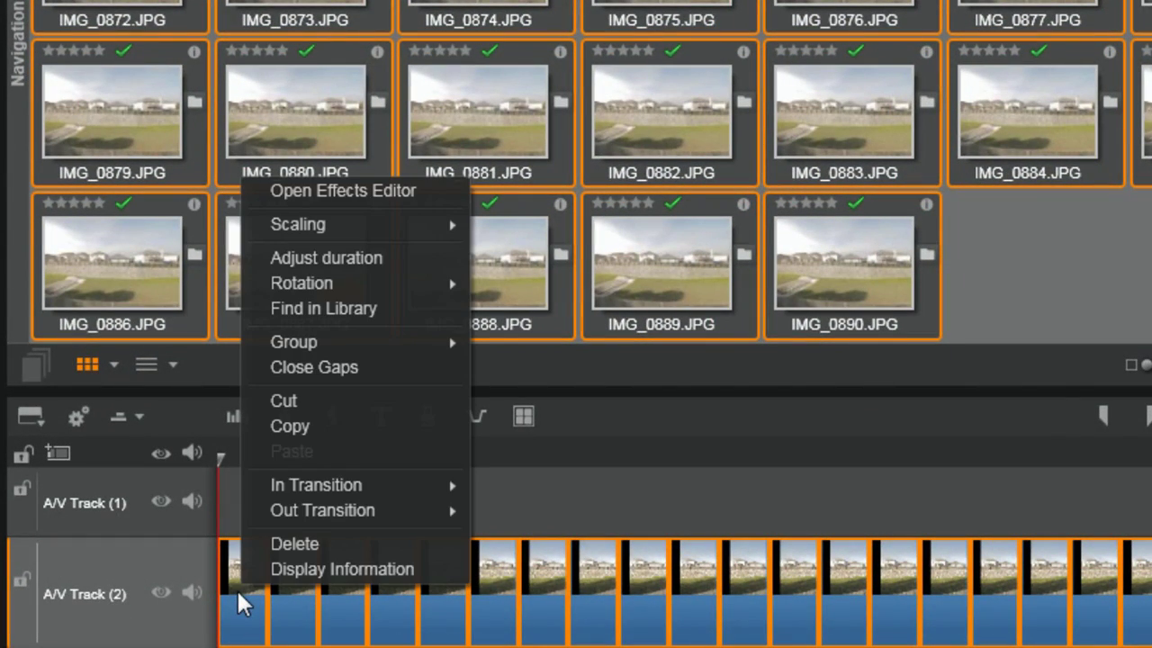
pyautogui.click(340, 259)
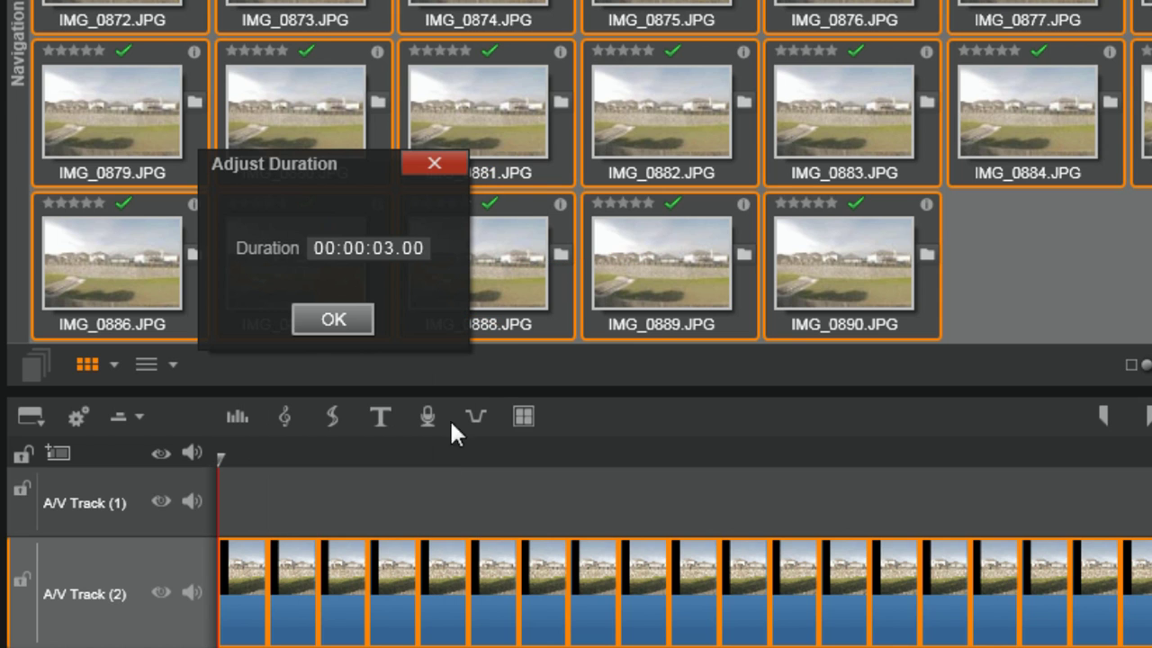
pyautogui.click(385, 249)
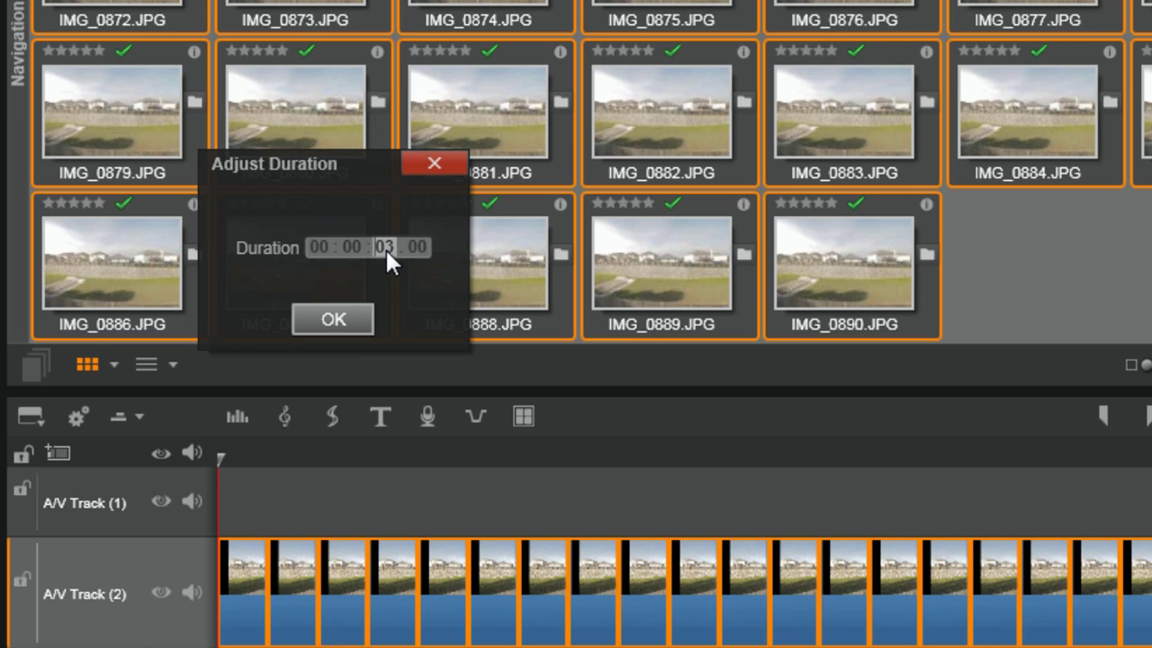
pyautogui.write('00 . 01')
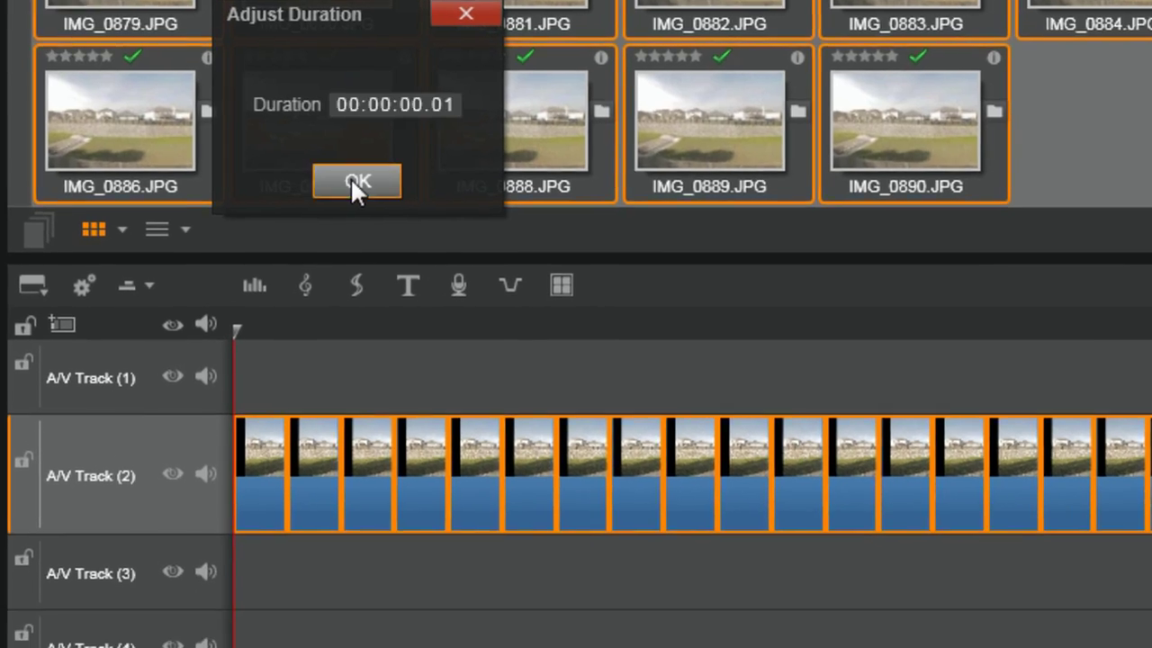
pyautogui.click(332, 320)
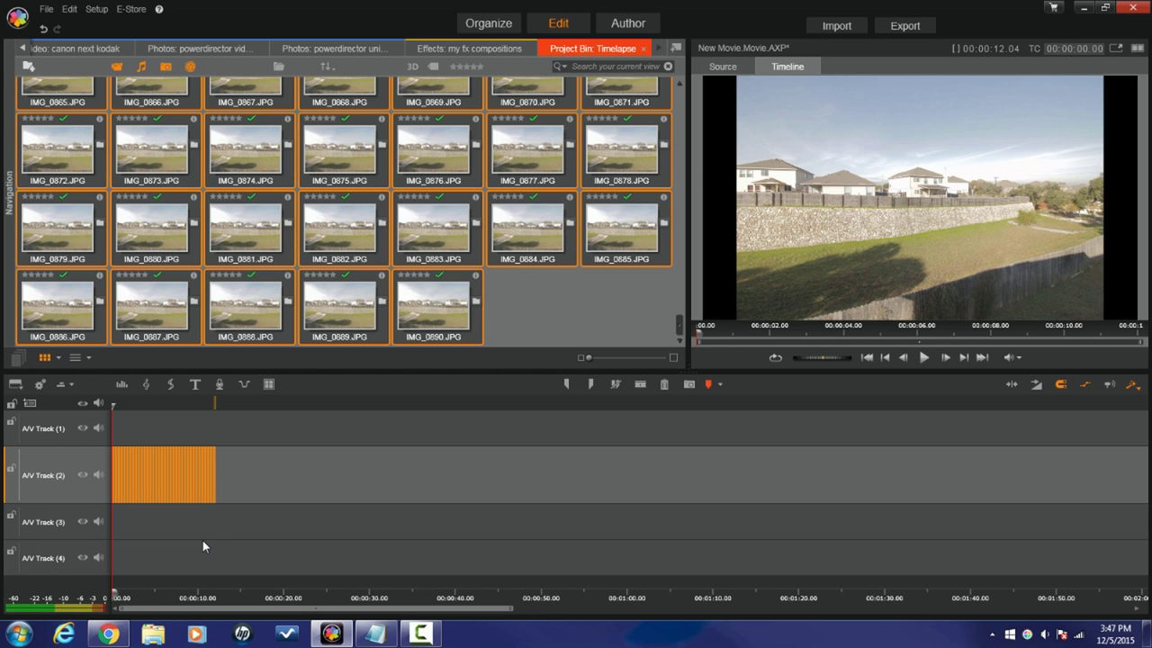
pyautogui.press('End')
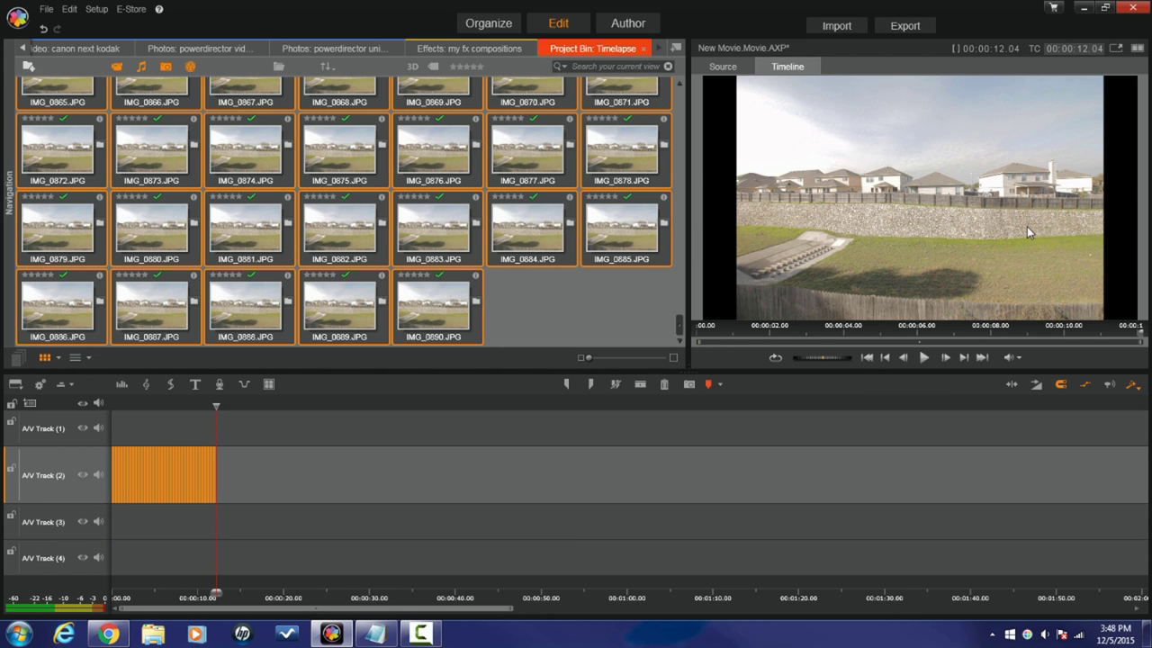
# Step: Return to the movie start, zoom the timeline in, and select the first clip IMG_0599
pyautogui.click(869, 358)
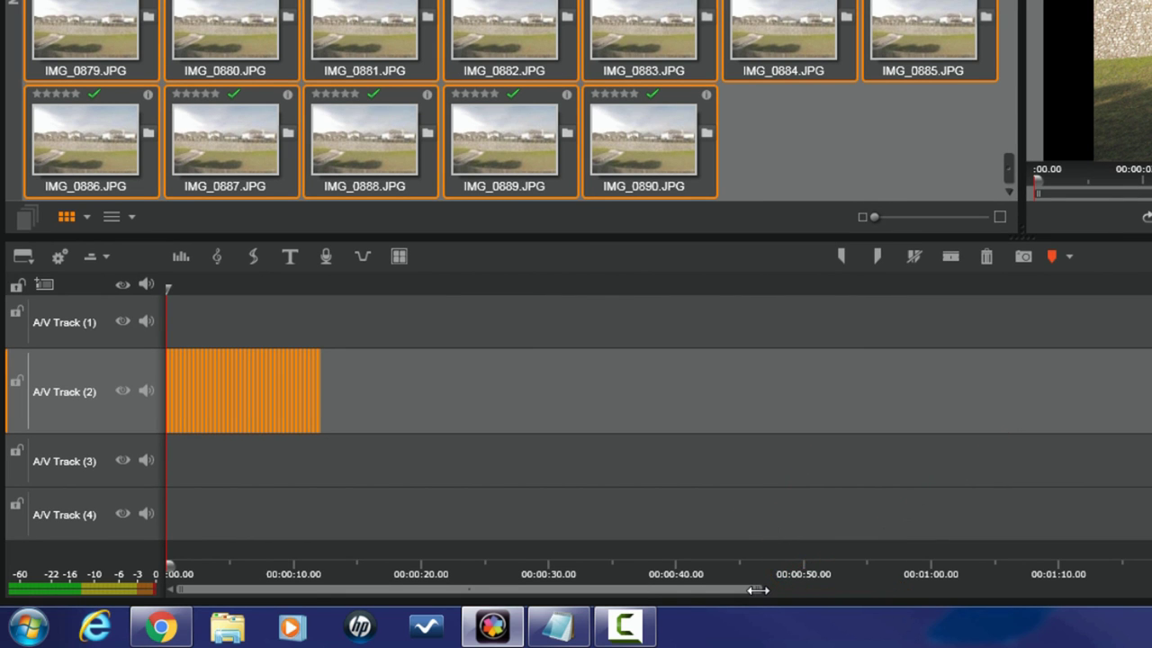
pyautogui.moveTo(759, 589); pyautogui.dragTo(145, 591)
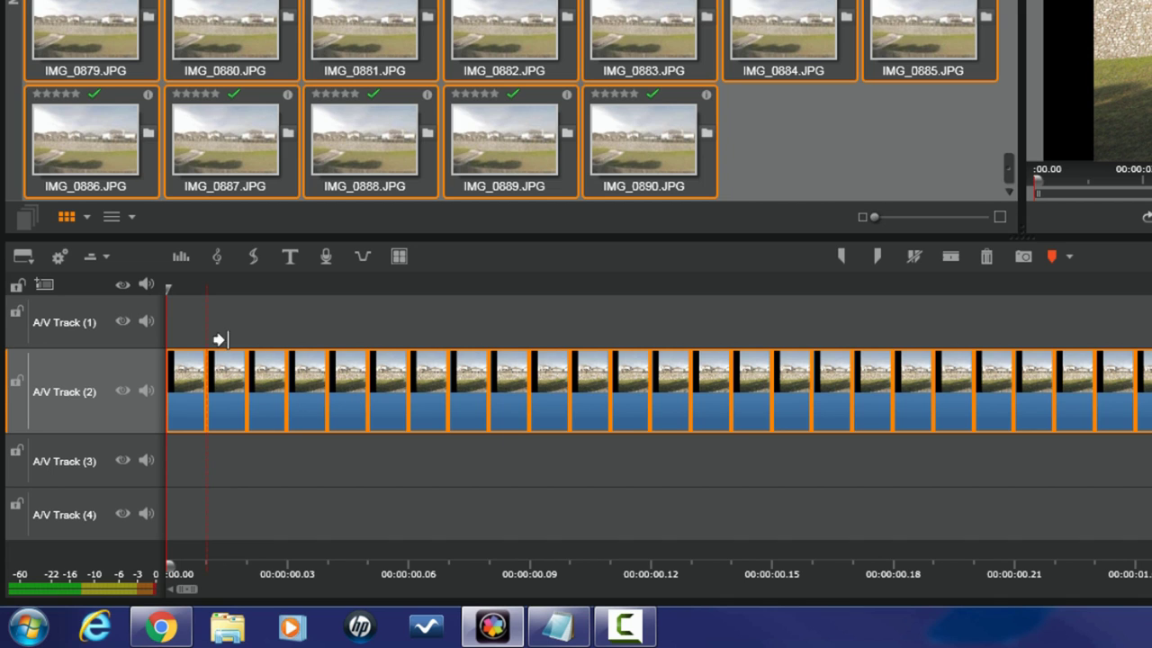
pyautogui.click(274, 313)
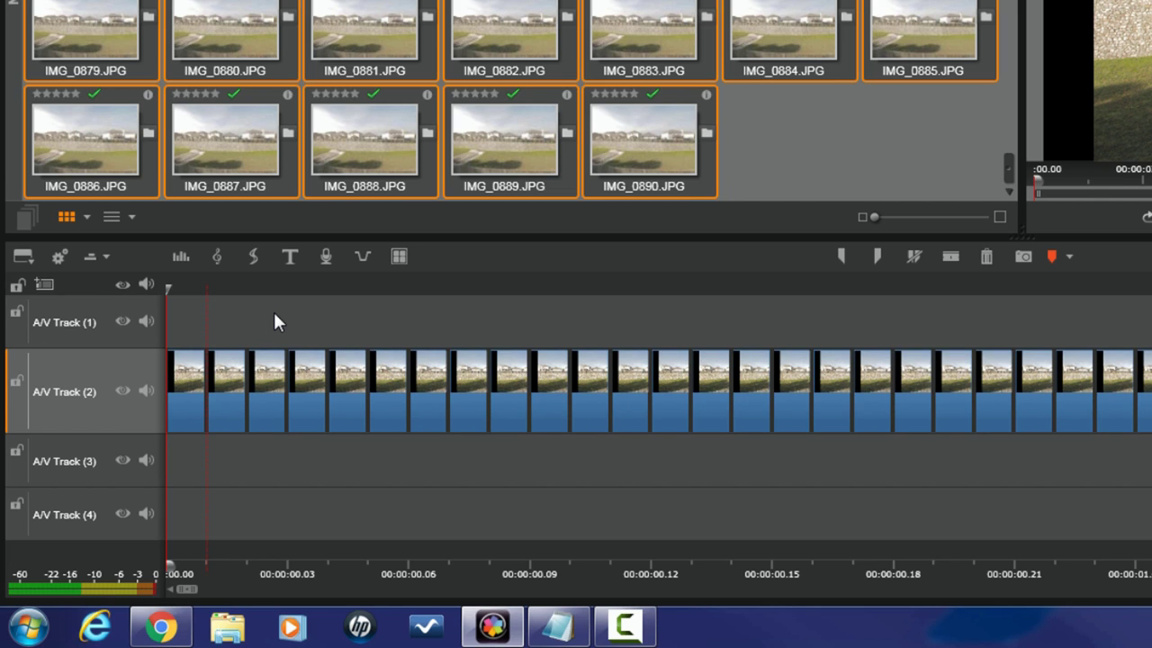
pyautogui.click(193, 384)
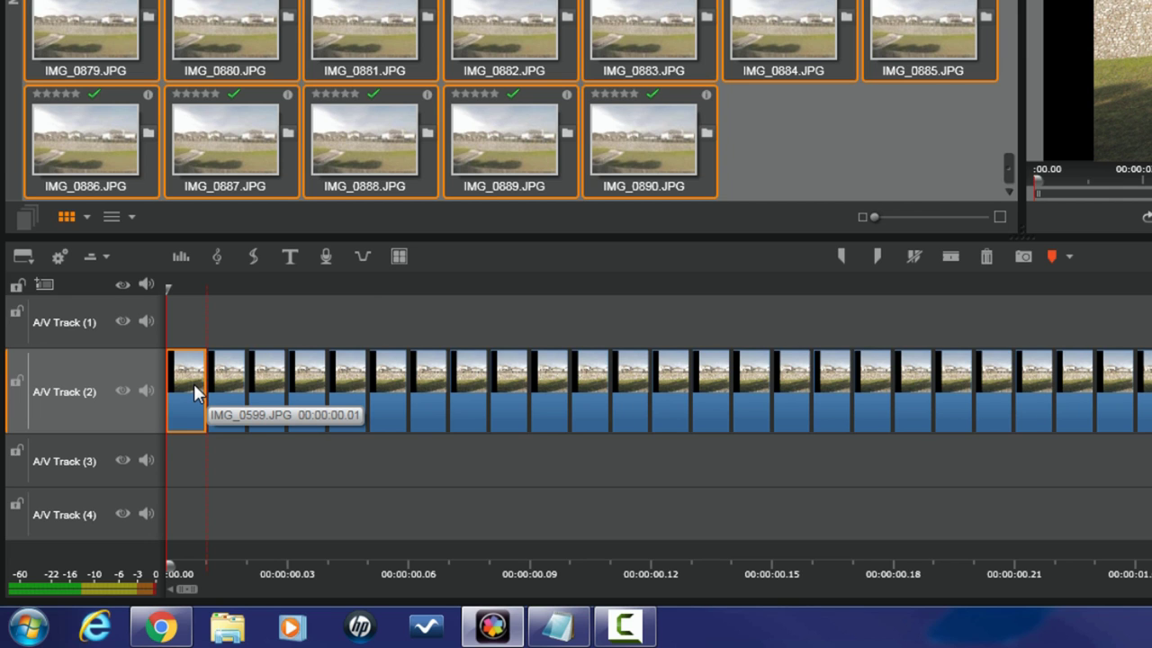
# Step: Apply the 2D Editor Advanced effect from 2D-3D to IMG_0599, using No Preset
pyautogui.rightClick(194, 383)
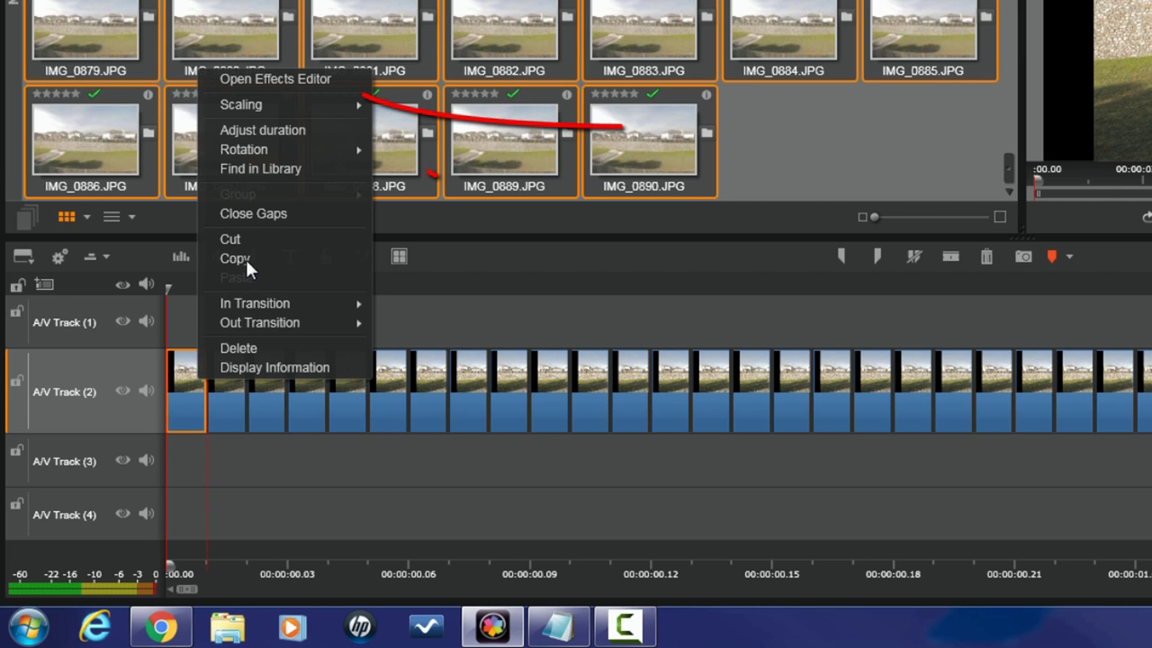
pyautogui.click(286, 77)
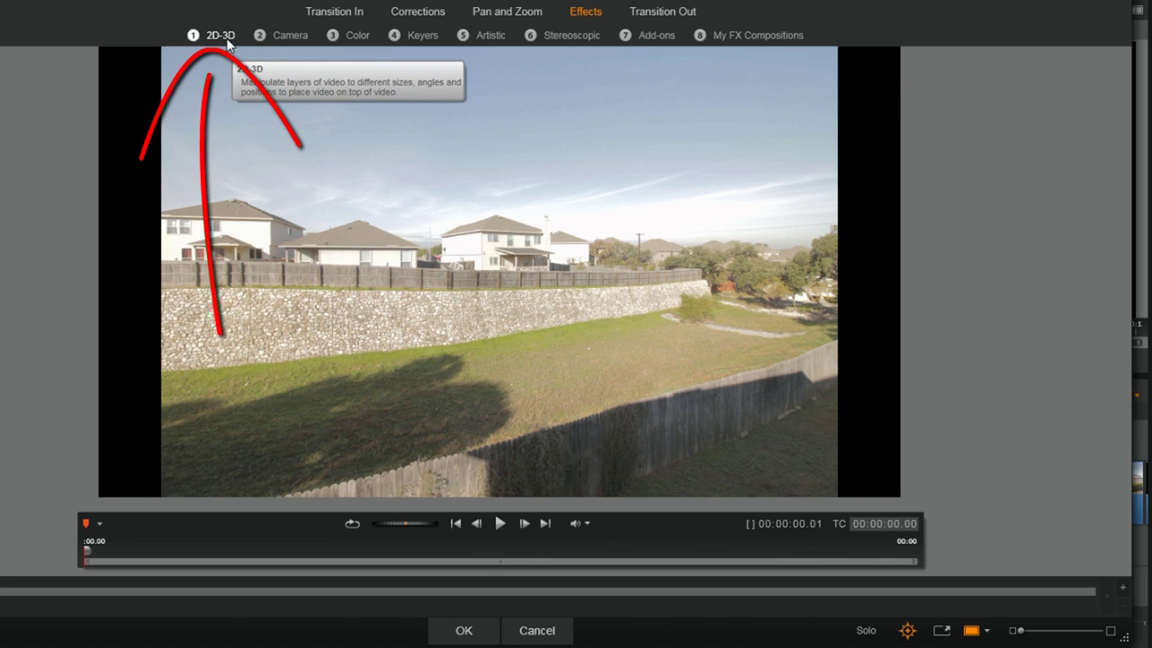
pyautogui.click(225, 38)
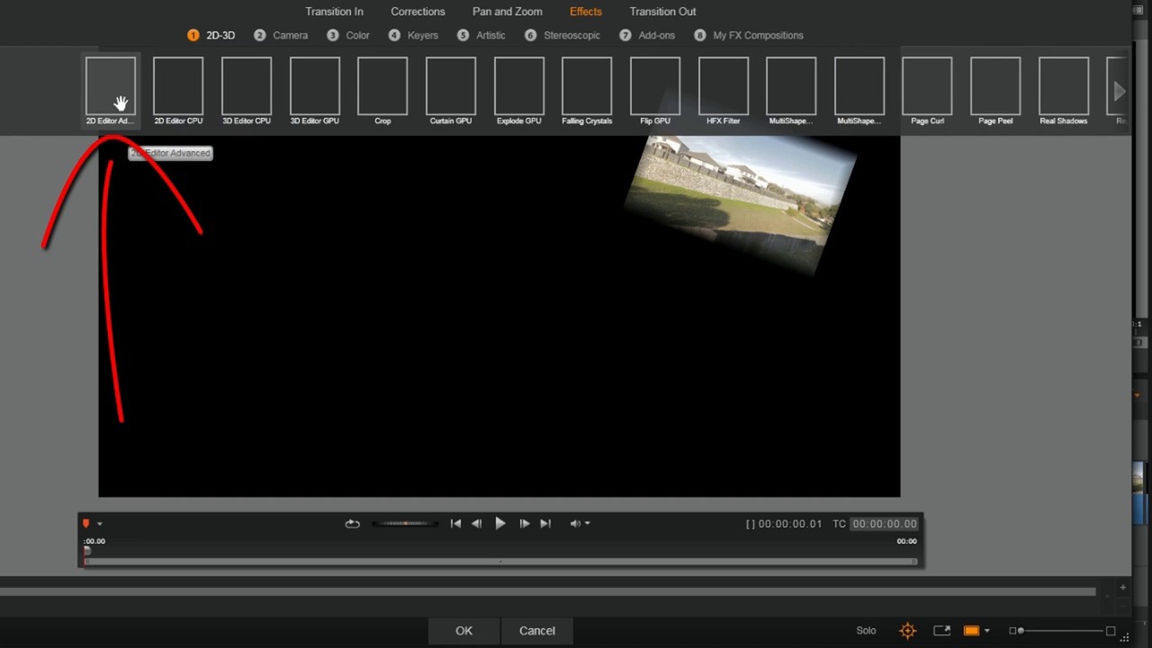
pyautogui.click(120, 102)
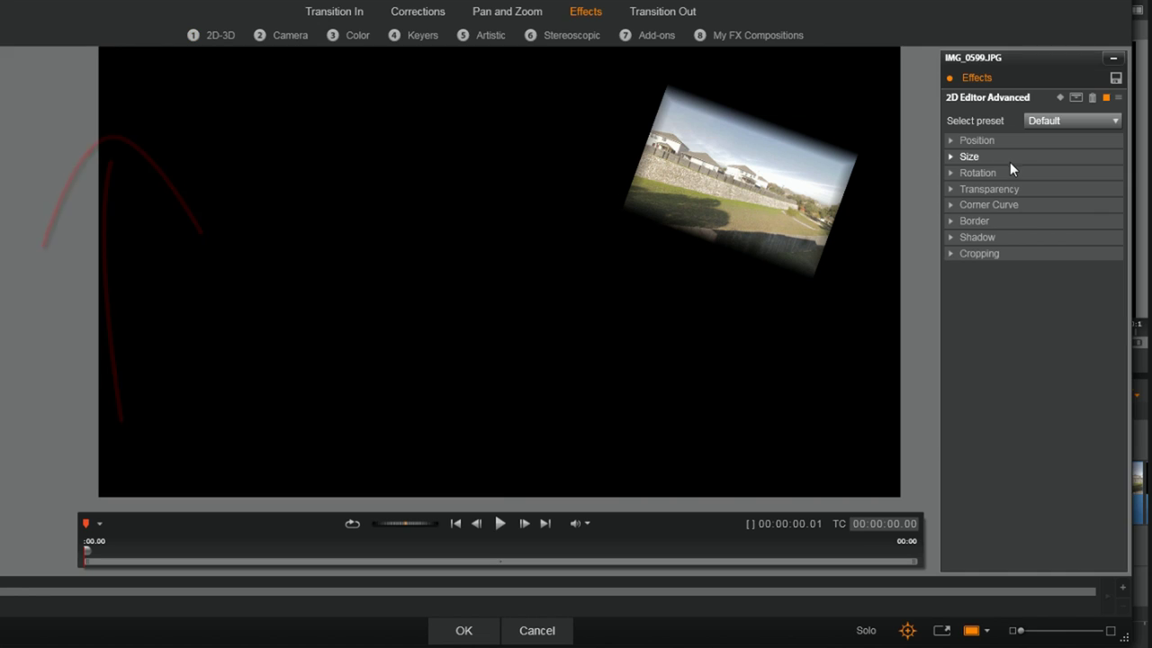
pyautogui.click(1112, 121)
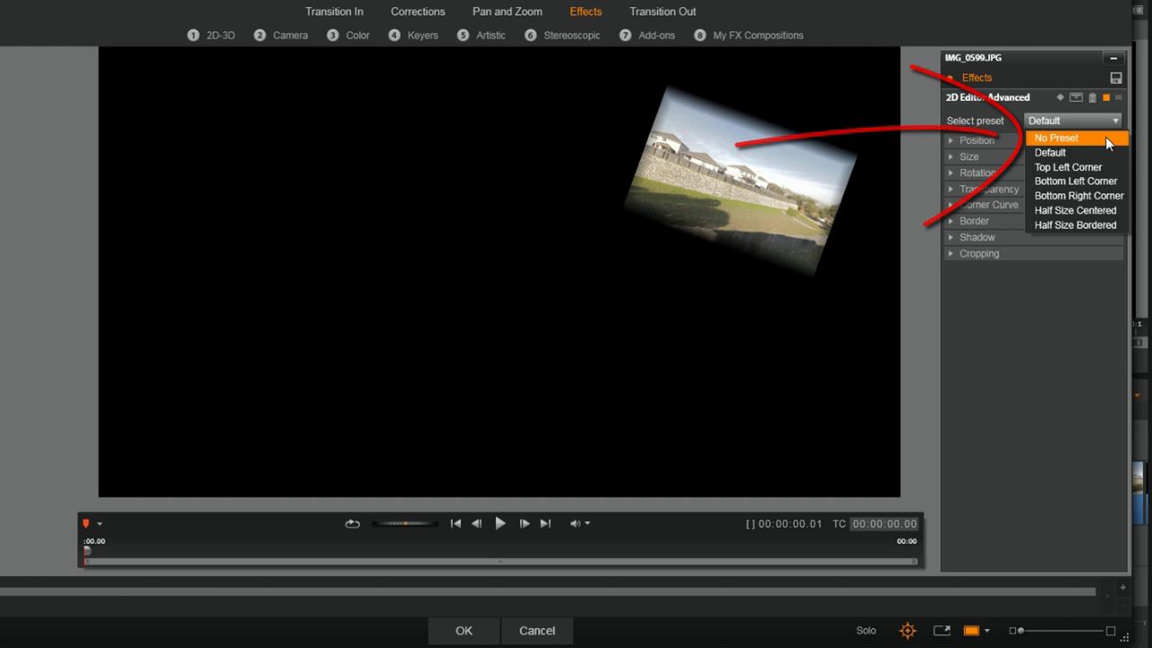
pyautogui.click(1106, 138)
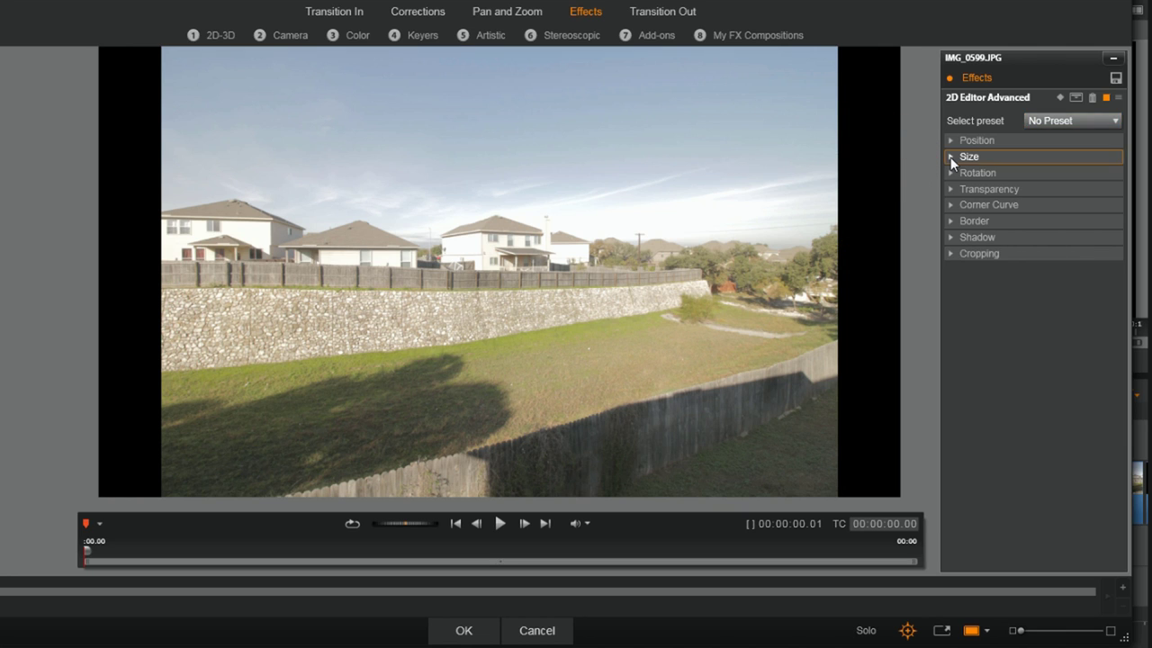
# Step: Set the linked horizontal and vertical size to 119
pyautogui.click(950, 156)
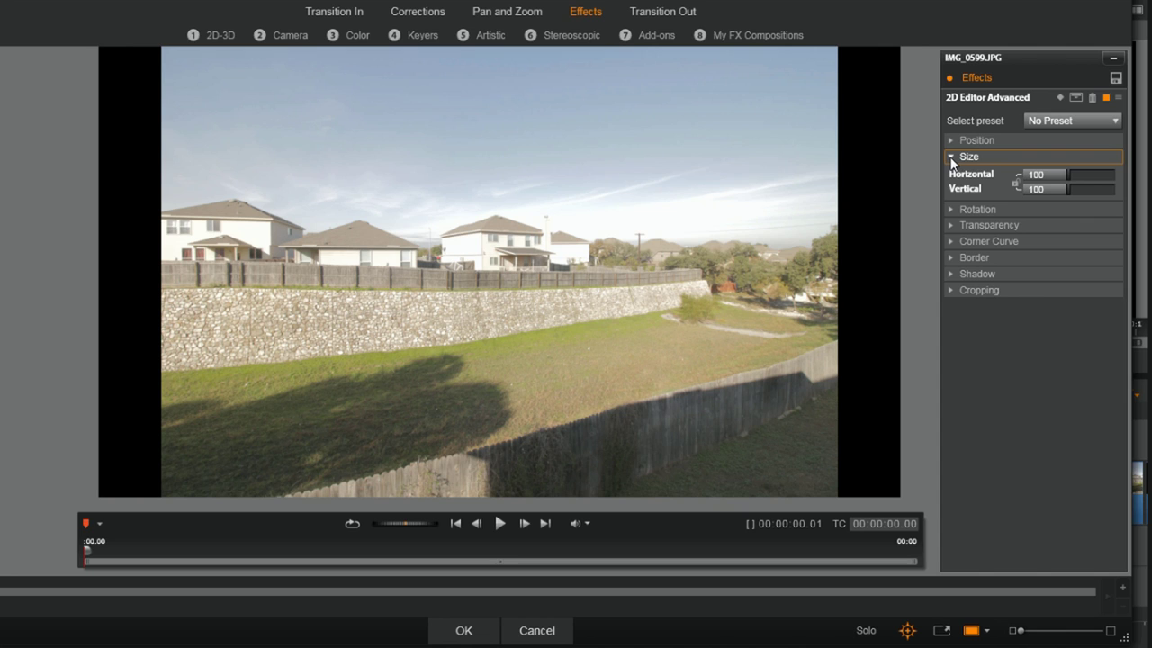
pyautogui.click(1014, 182)
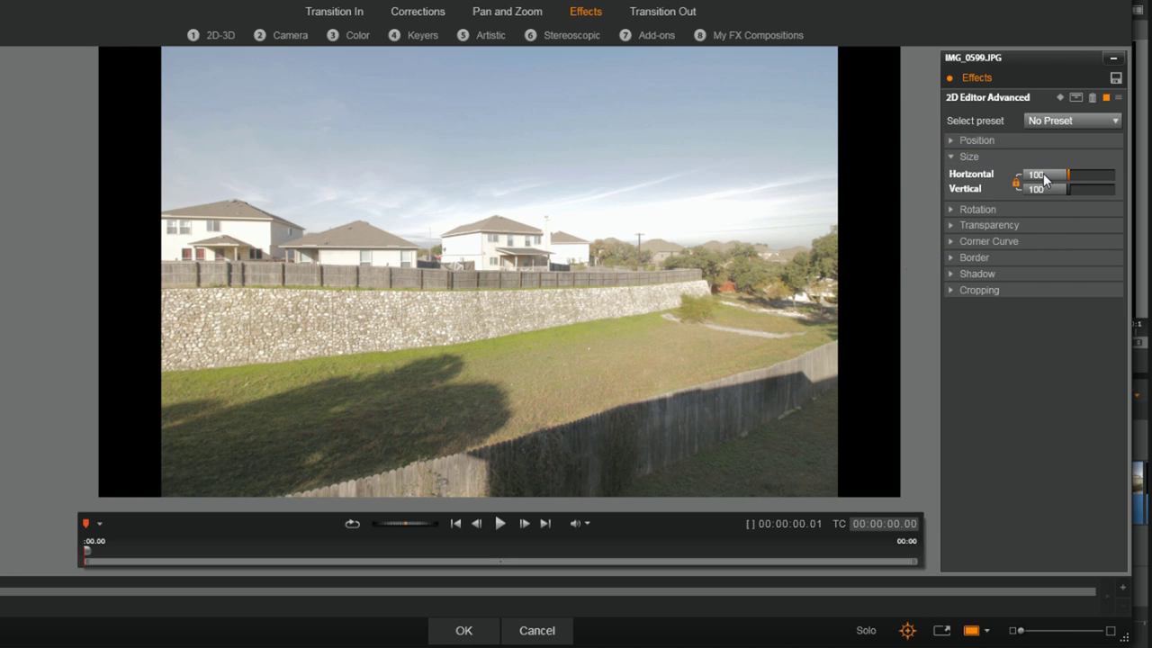
pyautogui.click(1044, 179)
pyautogui.write('119')
pyautogui.press('Return')
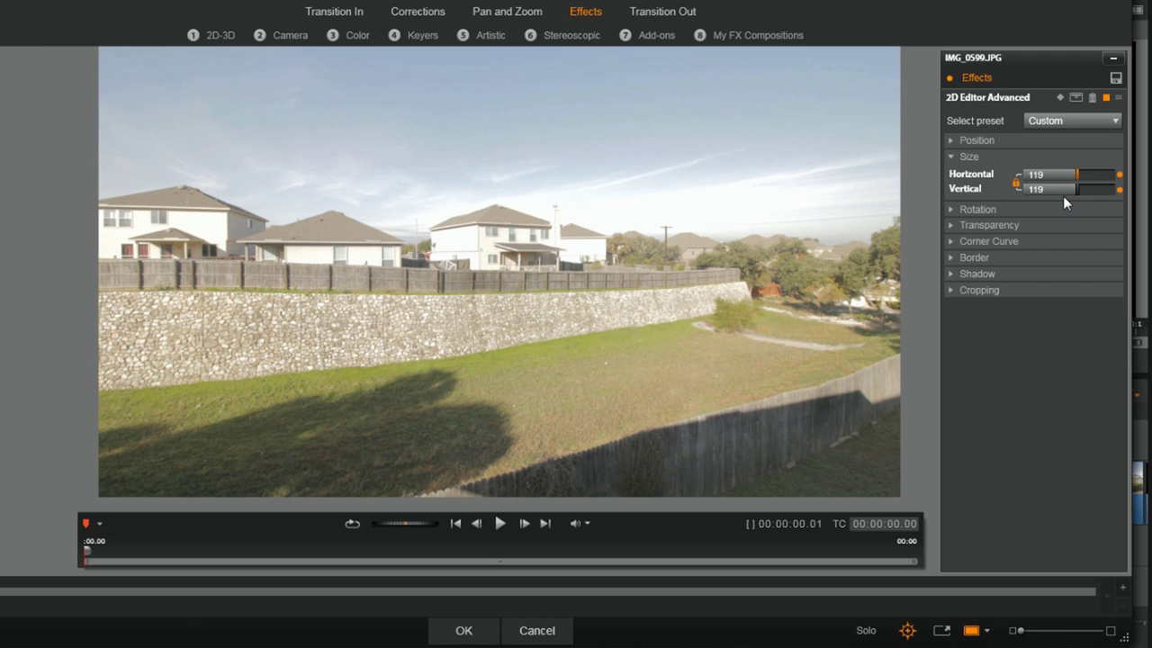
# Step: Set the vertical position to -9 and apply the effect, closing the effects editor
pyautogui.click(948, 140)
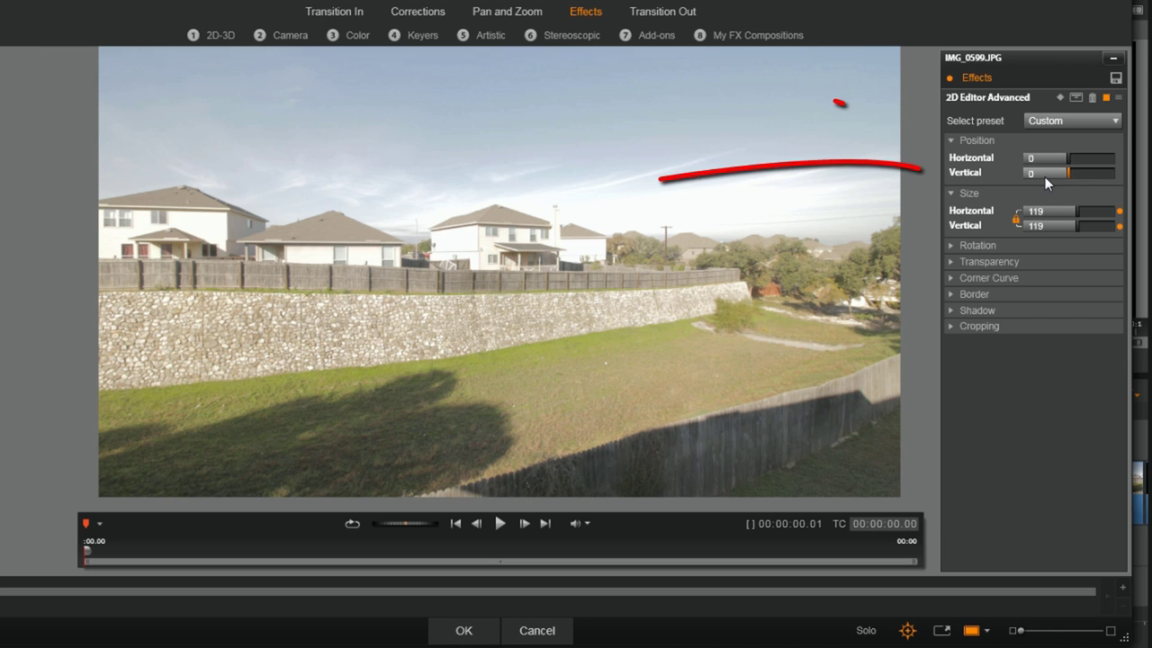
pyautogui.click(1045, 175)
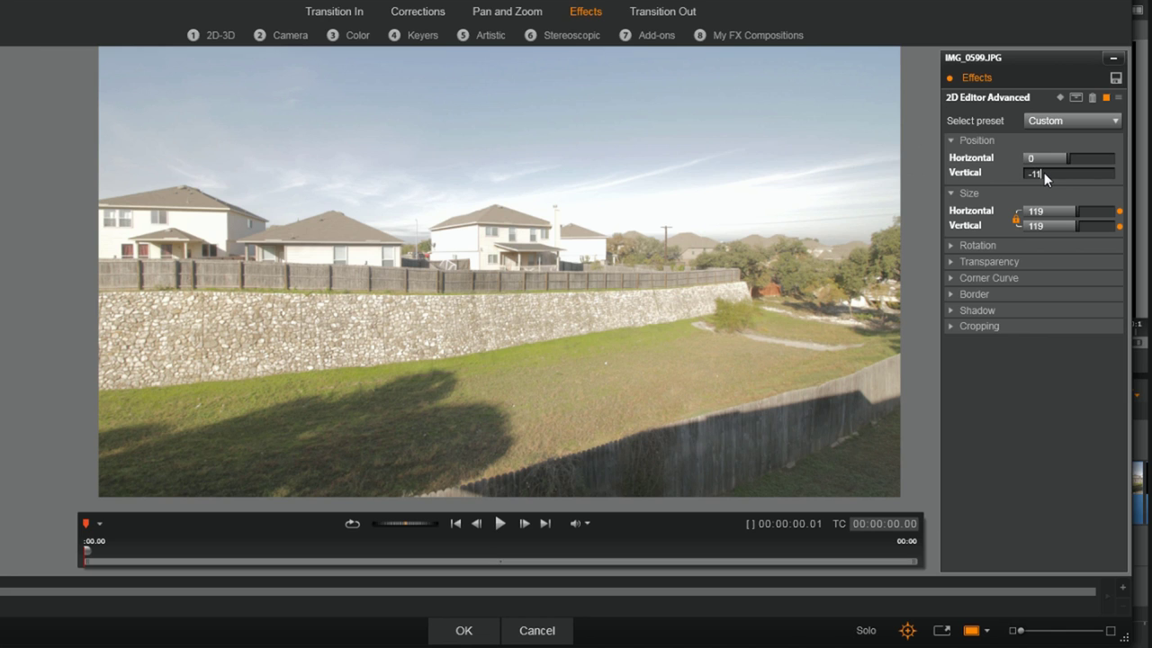
pyautogui.press('Return')
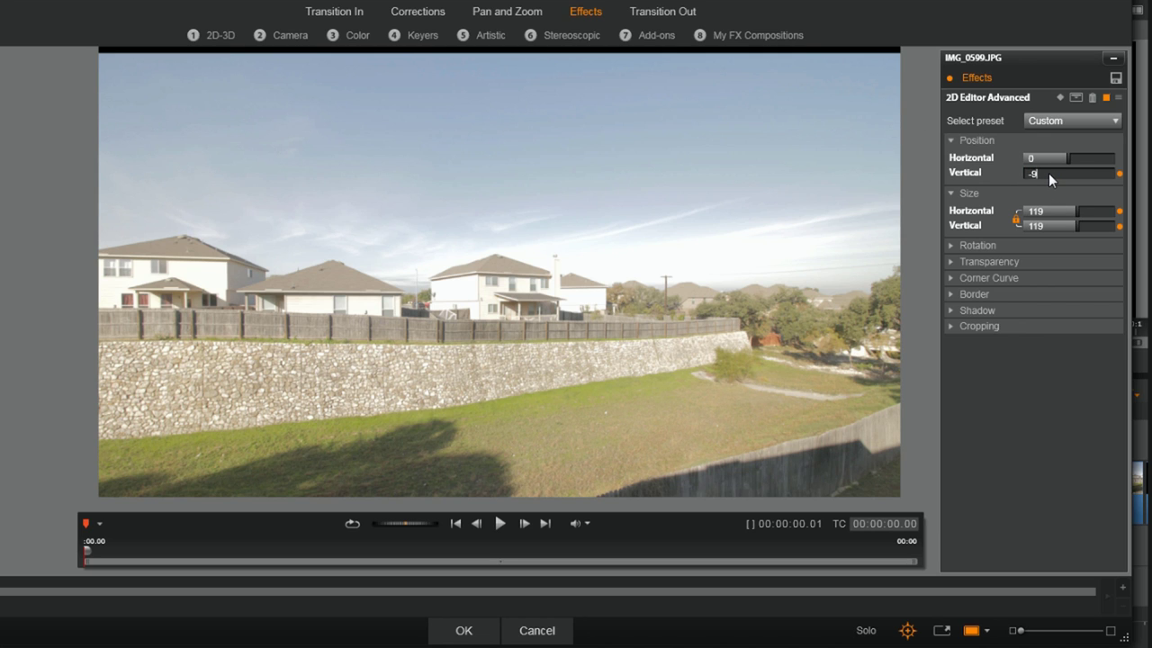
pyautogui.press('Return')
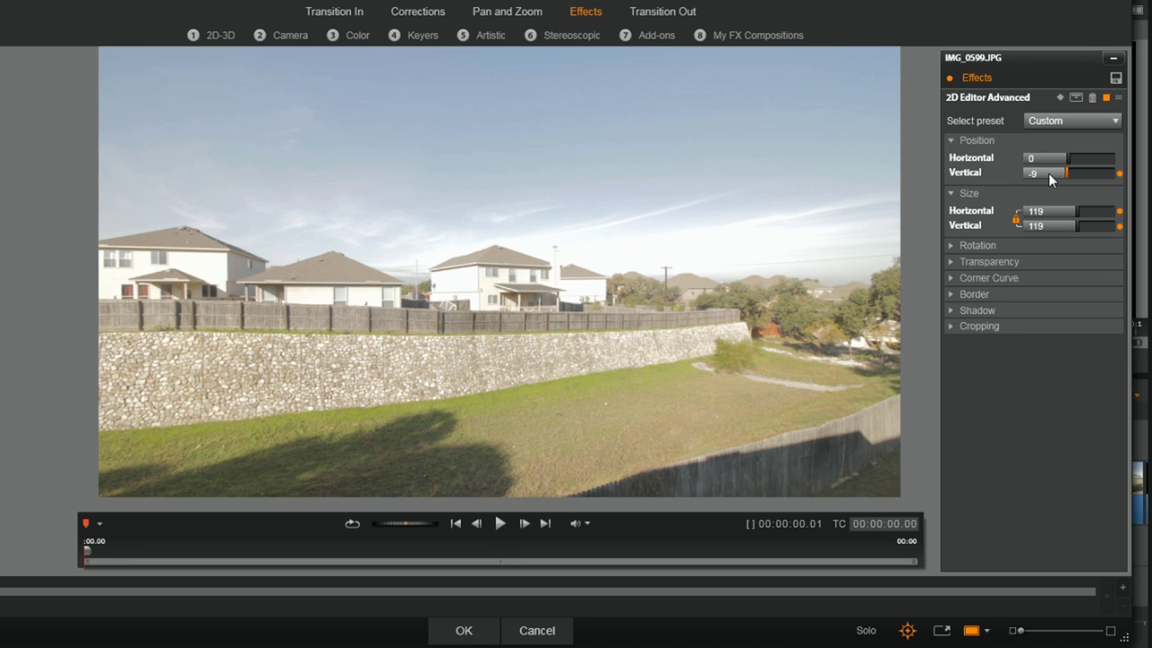
pyautogui.click(464, 631)
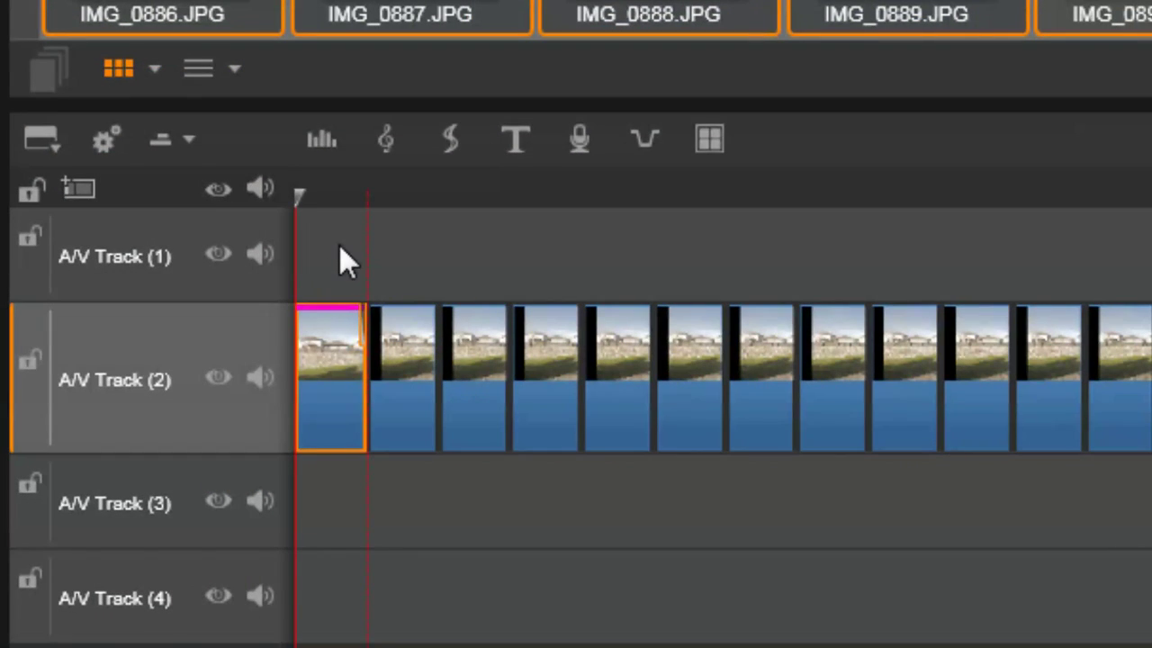
# Step: Copy all effects from the IMG_0599 clip using Effect > Copy All
pyautogui.moveTo(333, 360)
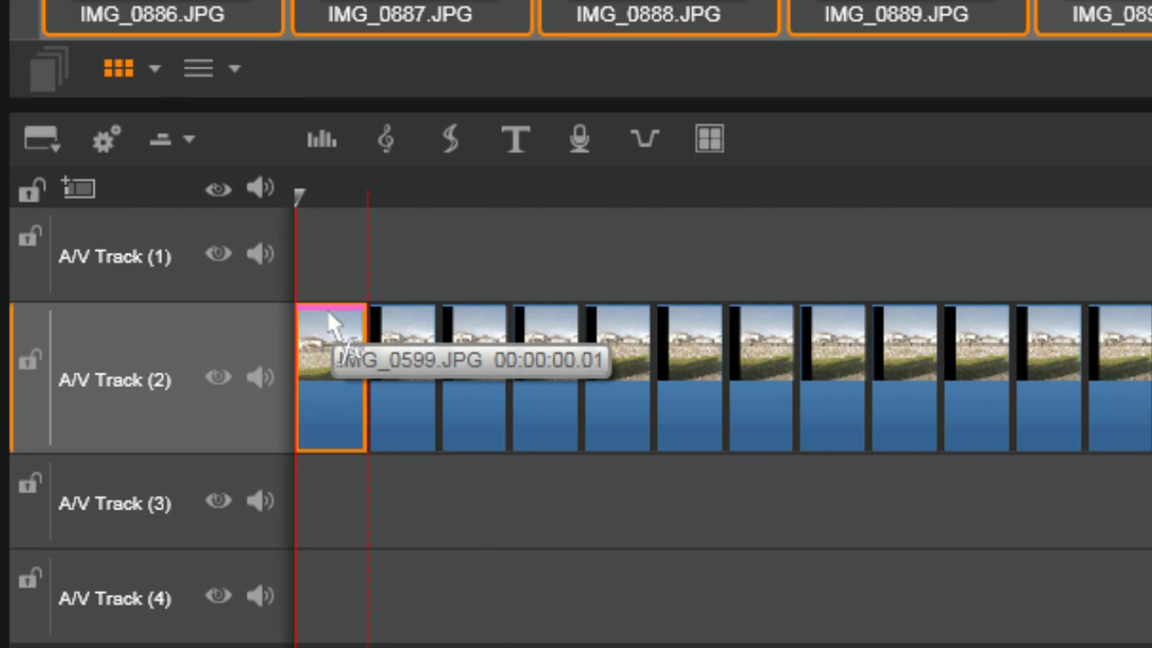
pyautogui.moveTo(329, 320); pyautogui.dragTo(334, 324)
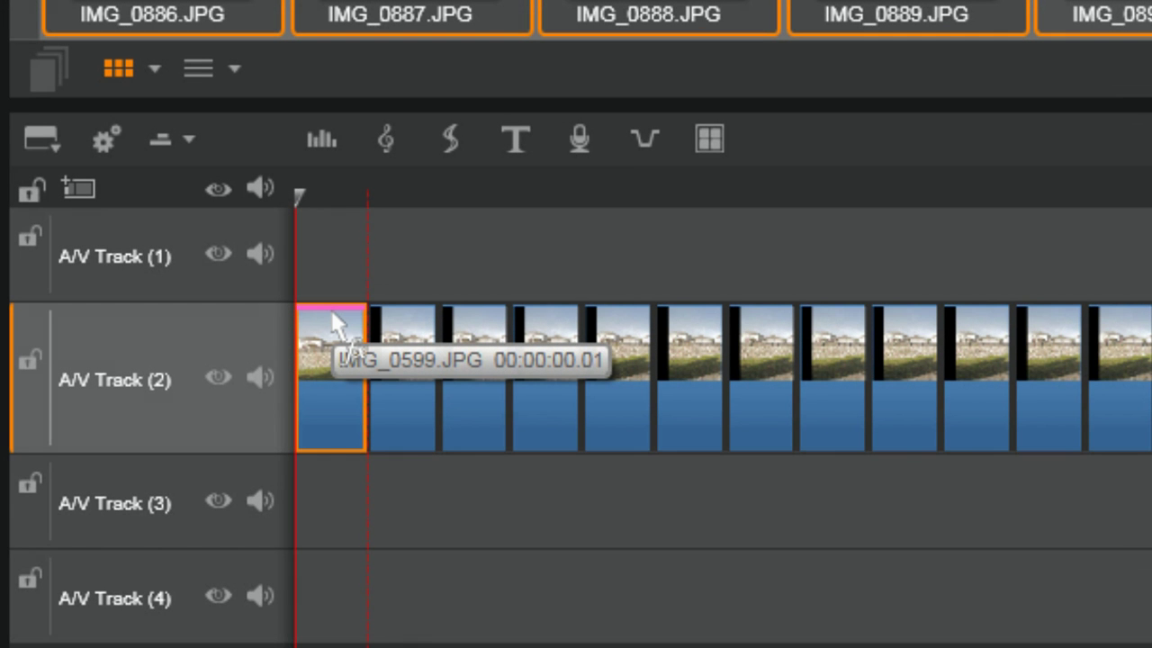
pyautogui.rightClick(334, 320)
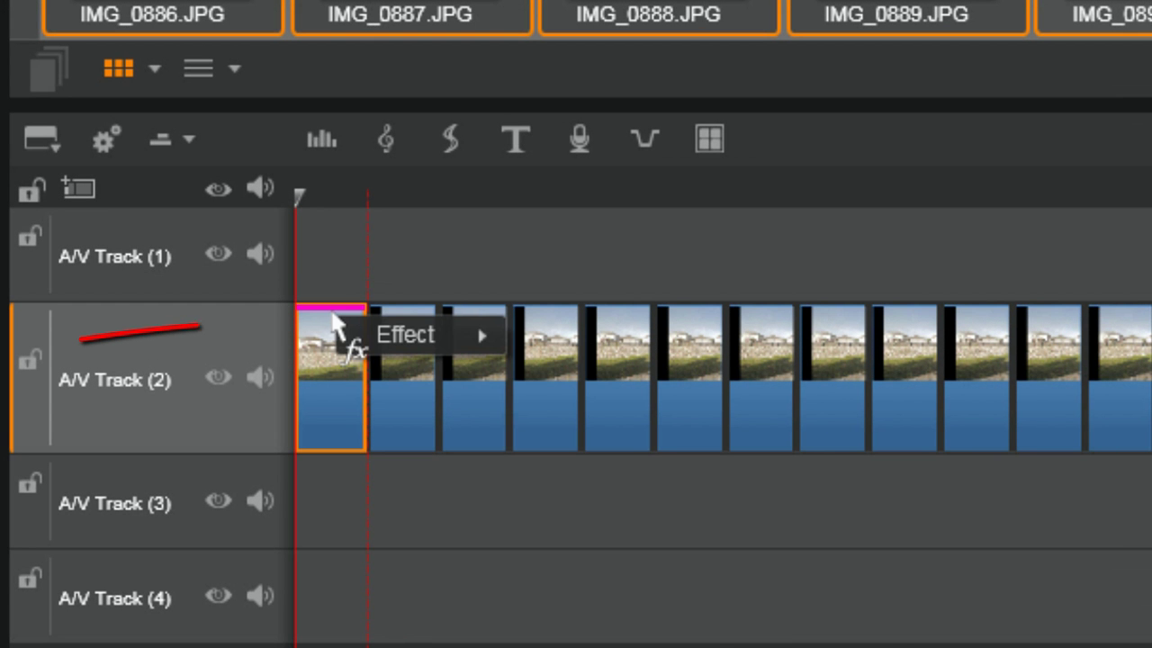
pyautogui.moveTo(379, 331)
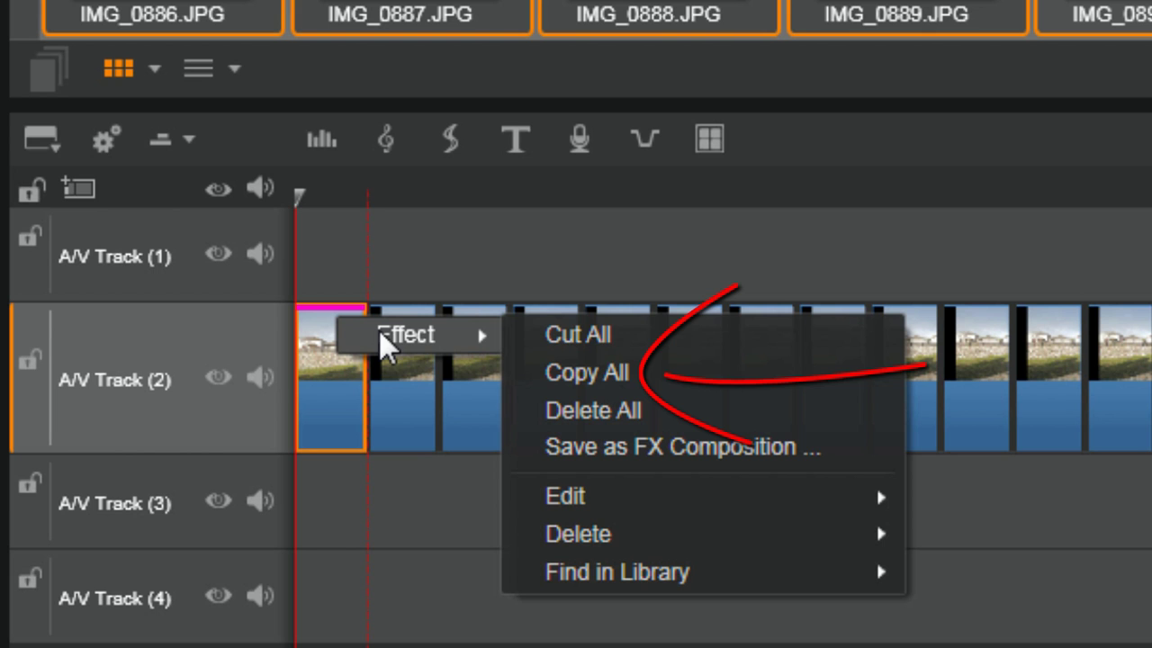
pyautogui.click(604, 373)
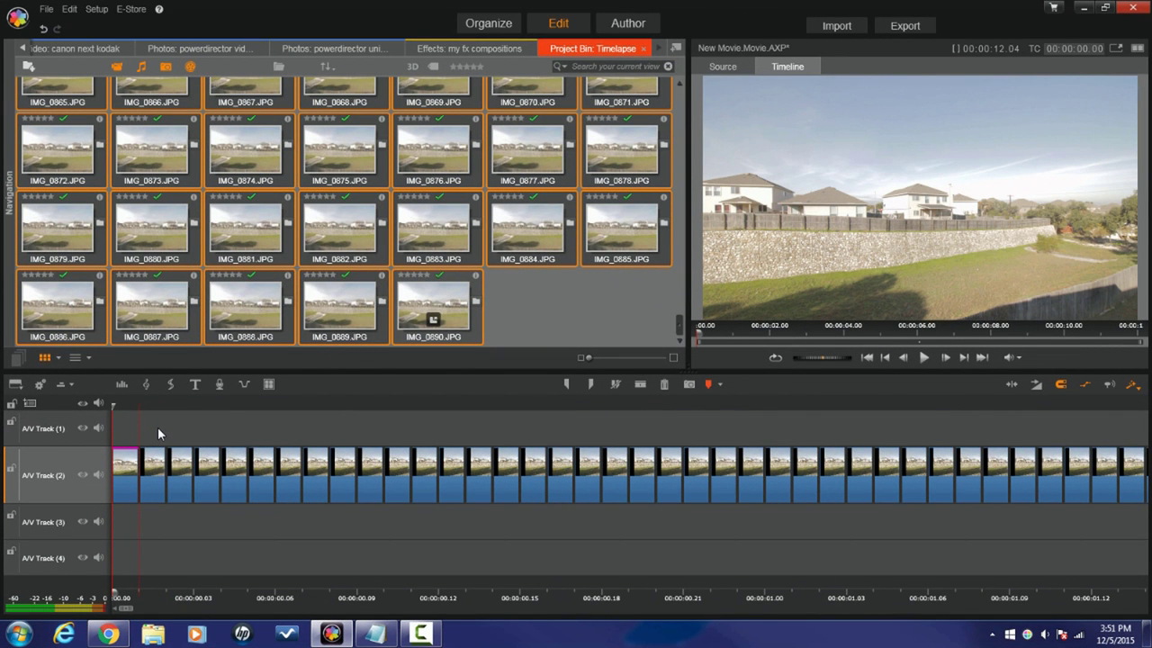
# Step: Select all photo clips on A/V Track 2 and paste the copied effects onto them
pyautogui.moveTo(158, 428); pyautogui.dragTo(518, 523)
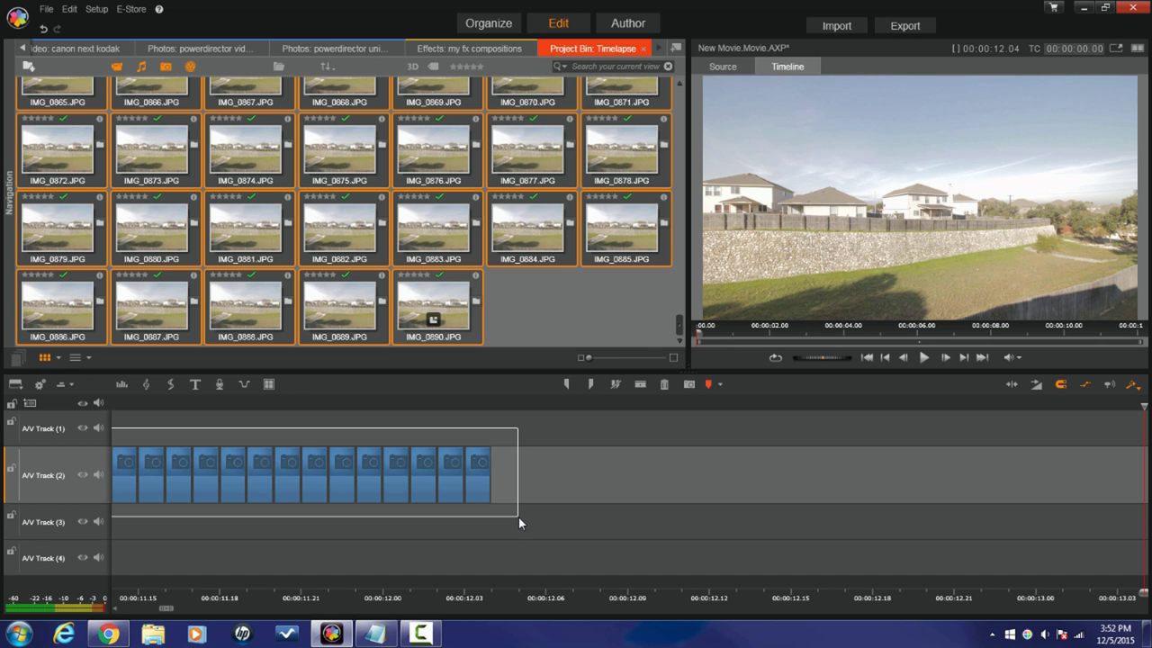
pyautogui.moveTo(518, 524); pyautogui.dragTo(518, 524)
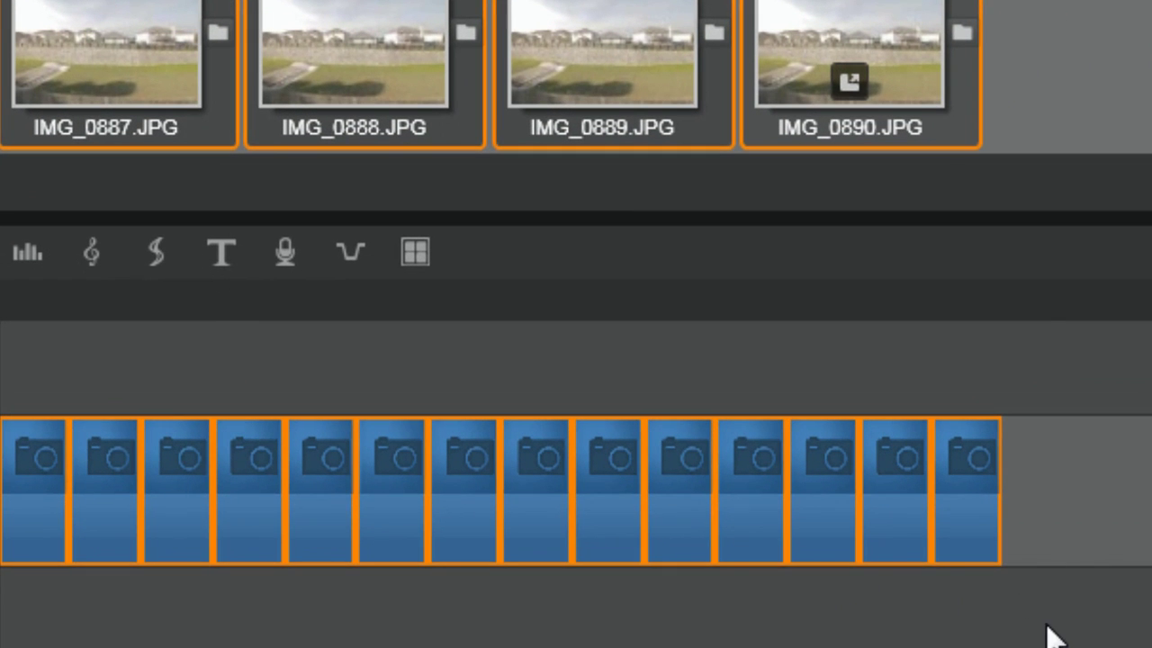
pyautogui.rightClick(888, 498)
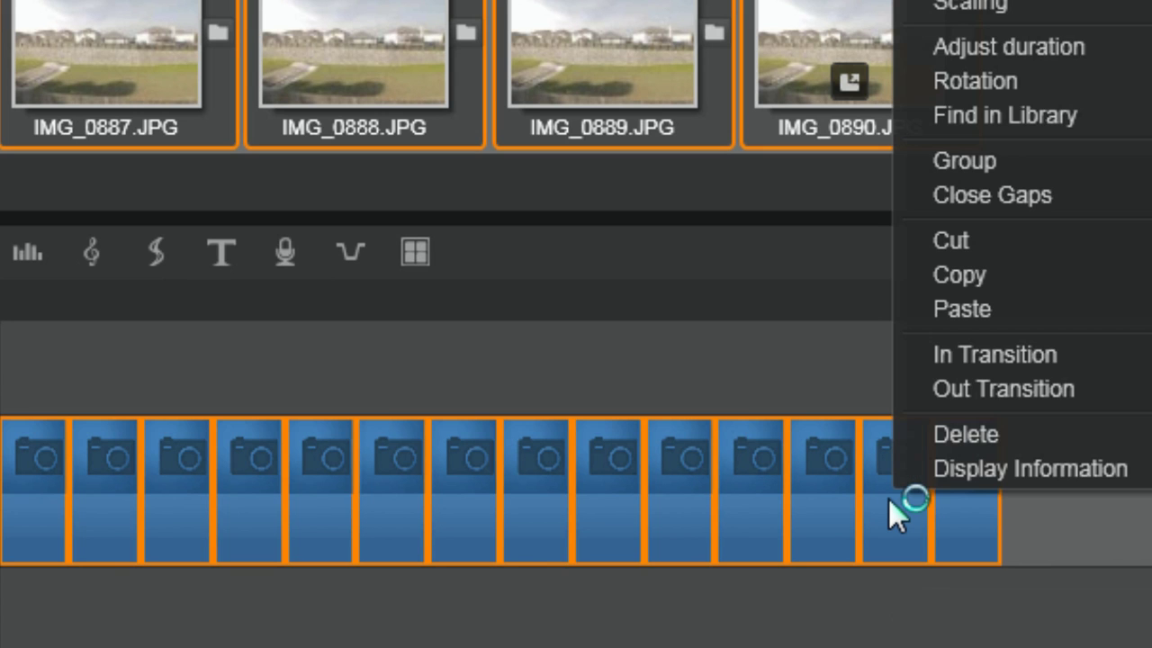
pyautogui.click(1002, 310)
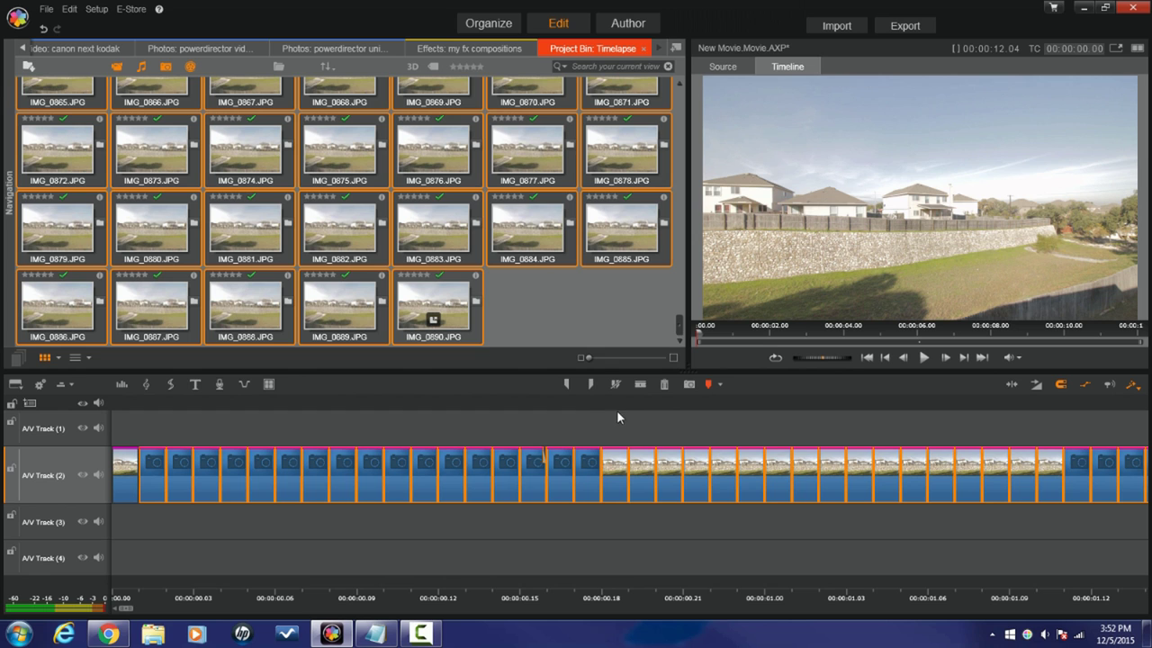
# Step: Scrub through the pasted clips, then return the playhead to the start and deselect
pyautogui.click(617, 405)
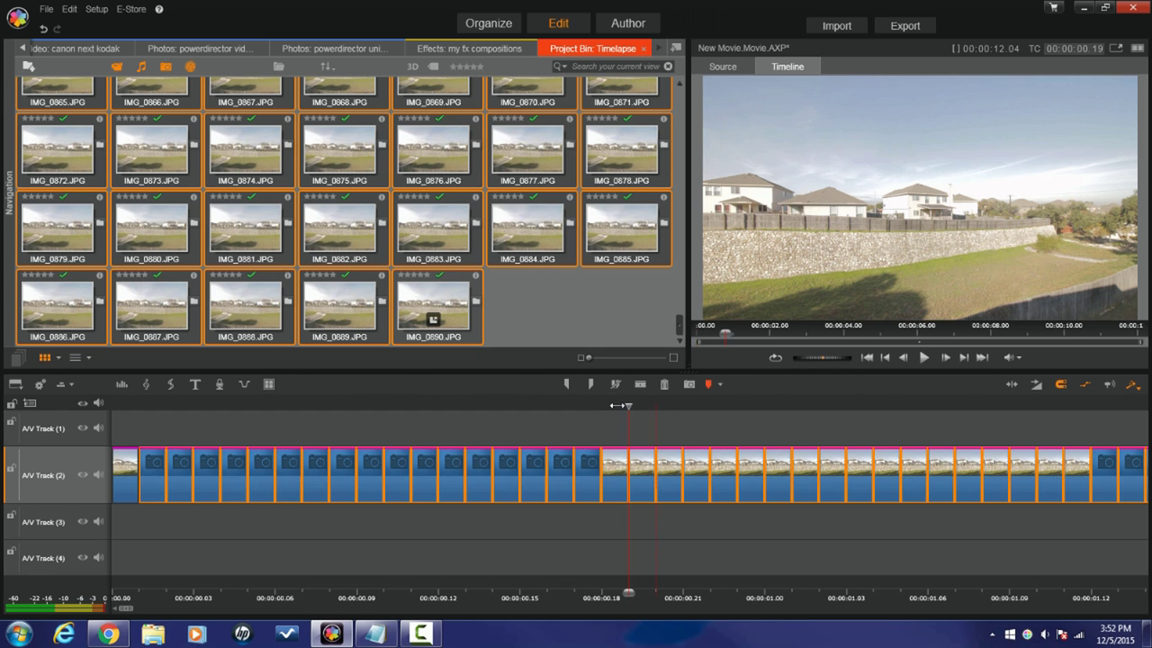
pyautogui.click(490, 406)
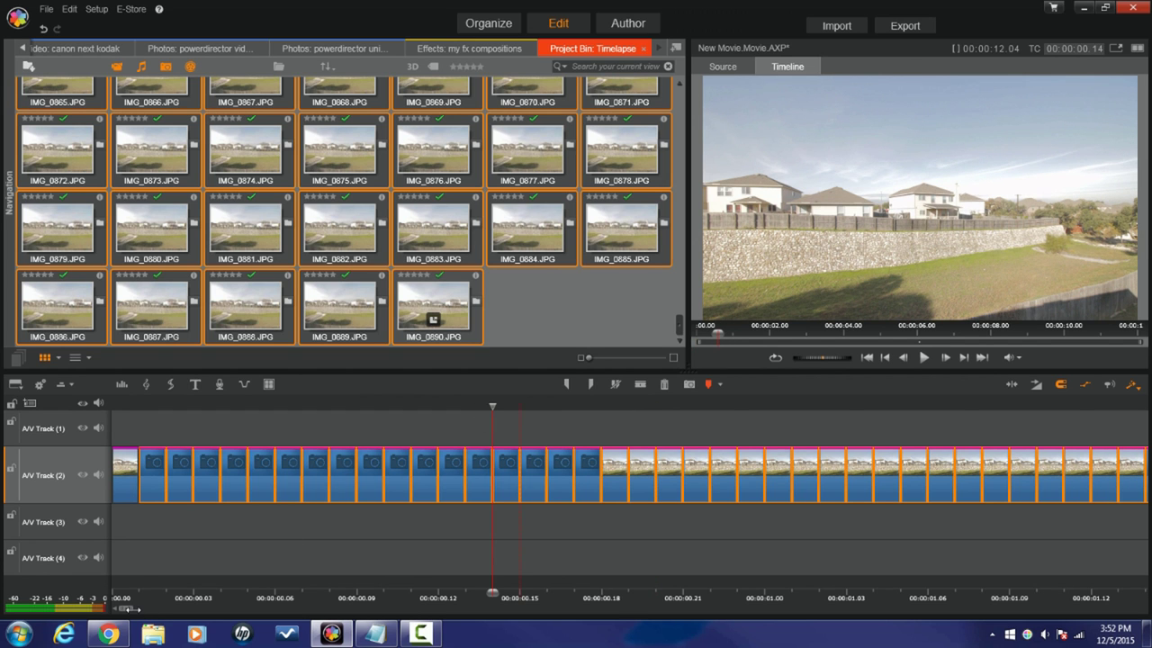
pyautogui.moveTo(135, 609); pyautogui.dragTo(541, 619)
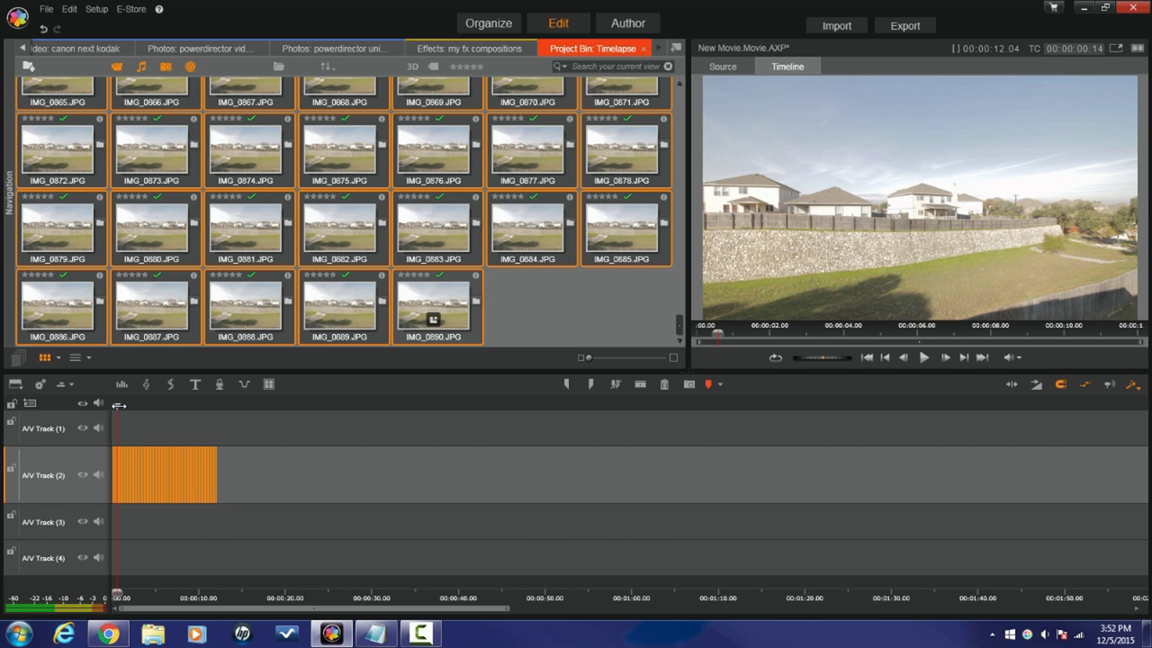
pyautogui.moveTo(118, 405); pyautogui.dragTo(79, 402)
pyautogui.click(327, 429)
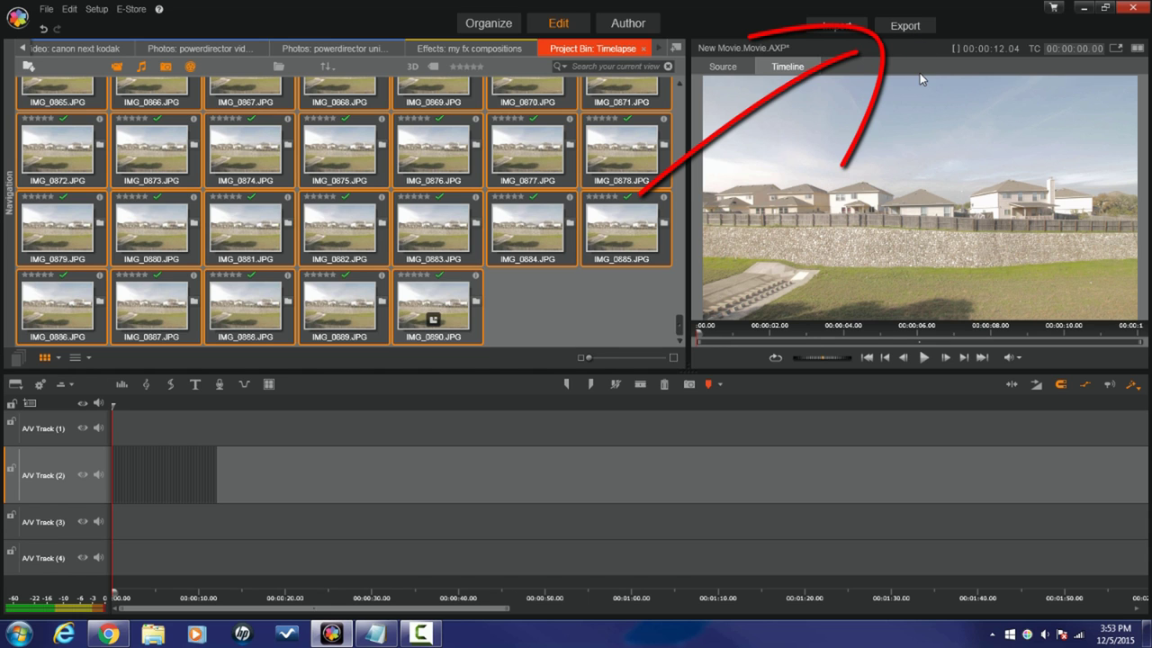
# Step: Set the export output type to MPEG-4 with the HD 1080p preset
pyautogui.click(907, 27)
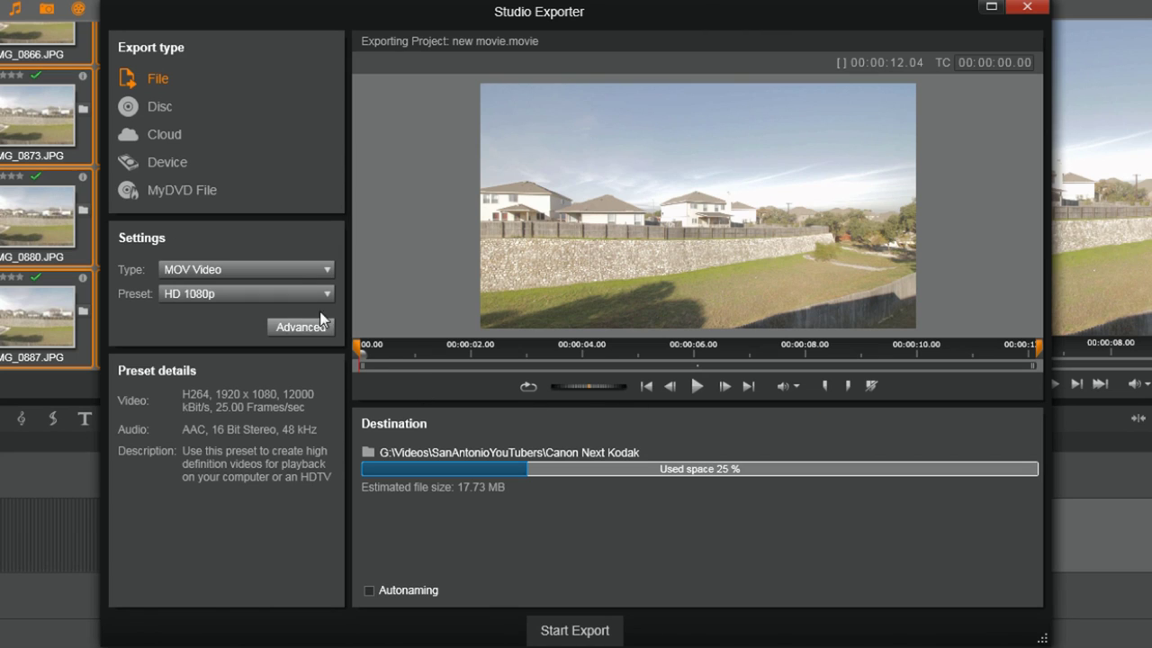
pyautogui.click(307, 265)
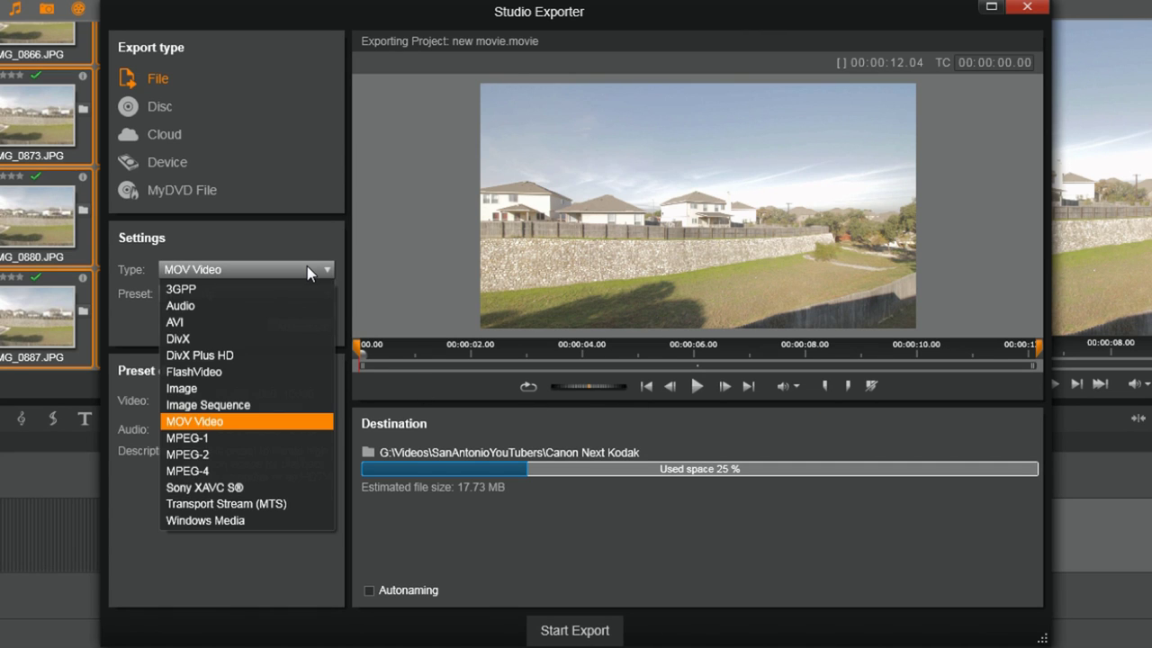
pyautogui.click(270, 476)
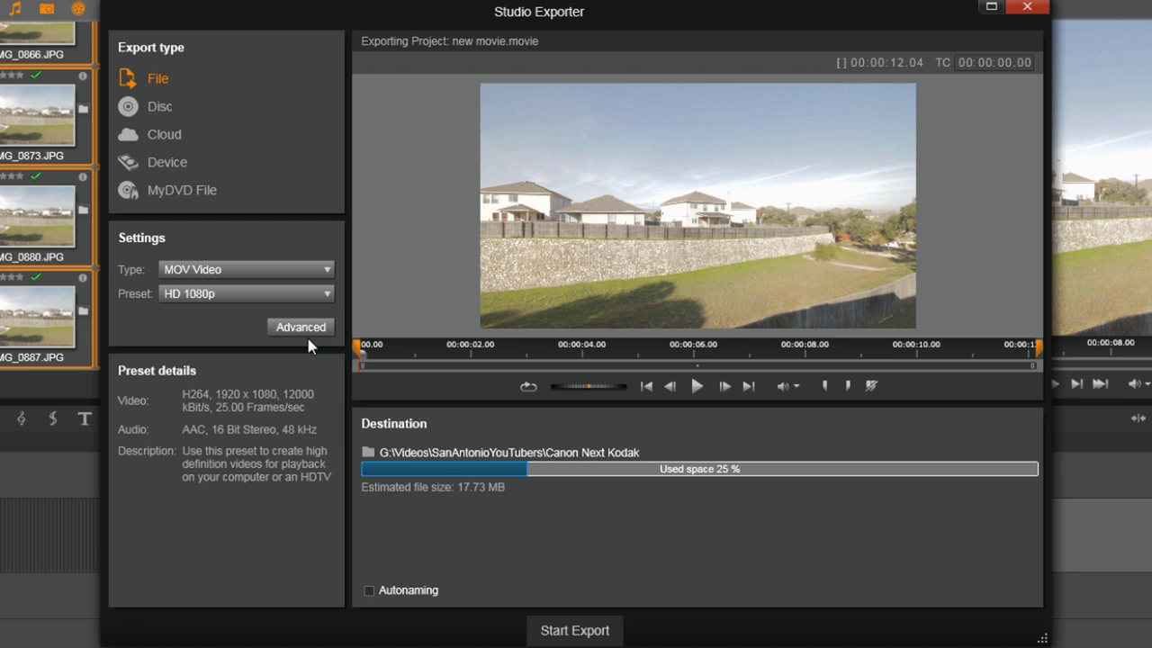
pyautogui.click(251, 293)
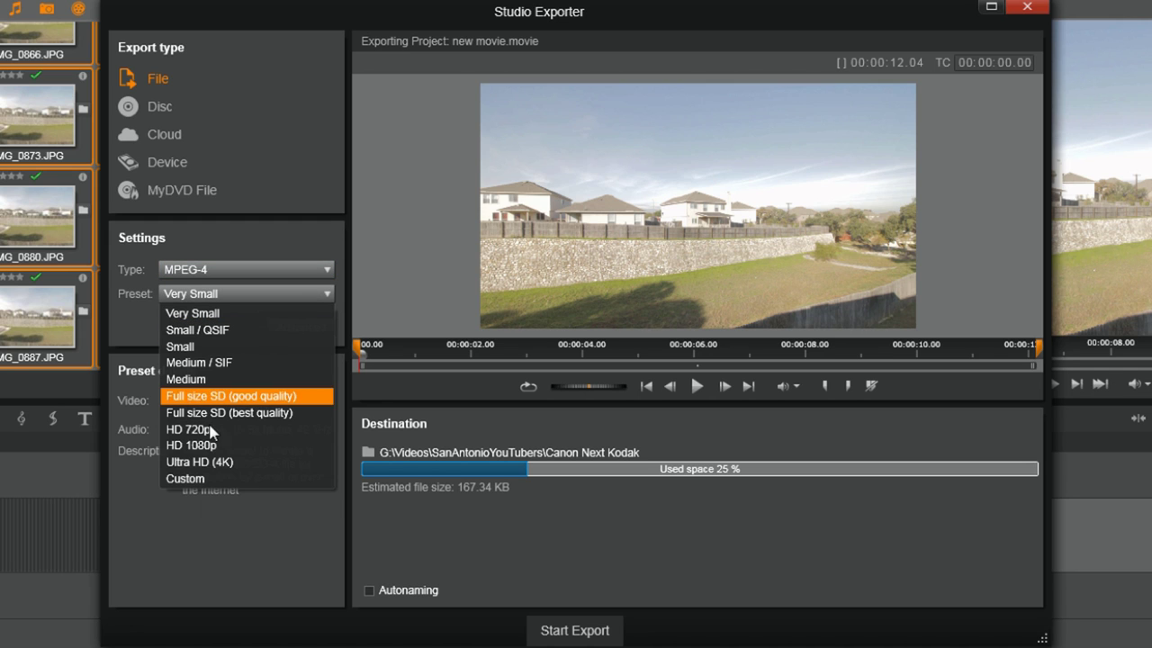
pyautogui.click(214, 446)
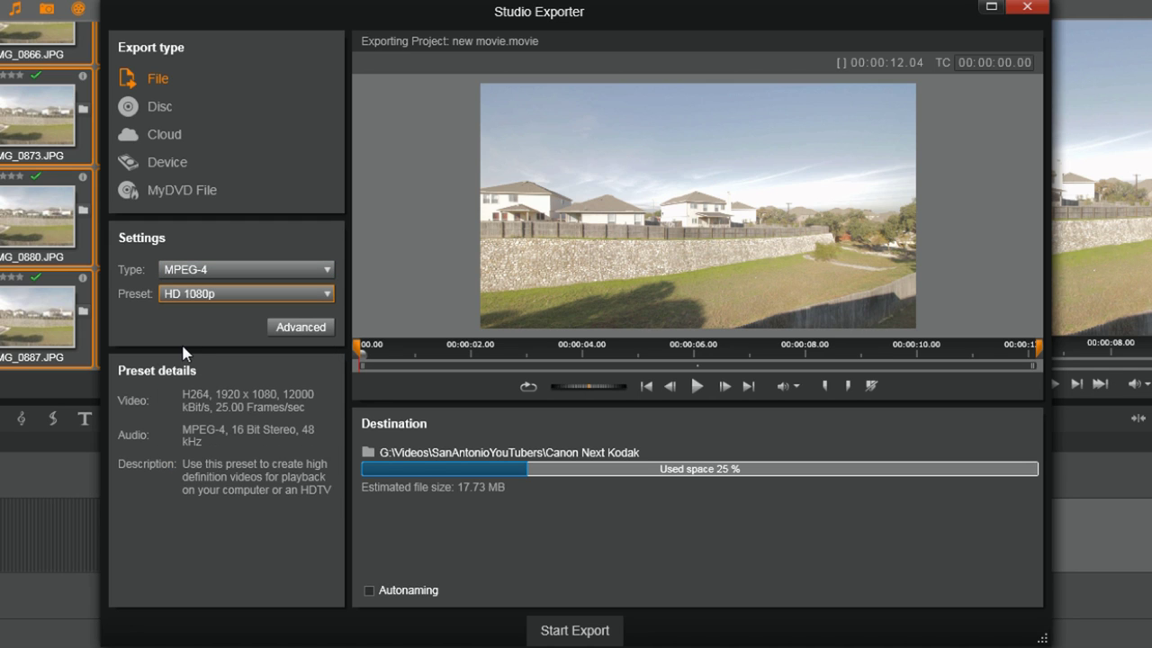
# Step: Set the export destination to the Pinnacle Studio 19\Timelapse folder
pyautogui.click(368, 454)
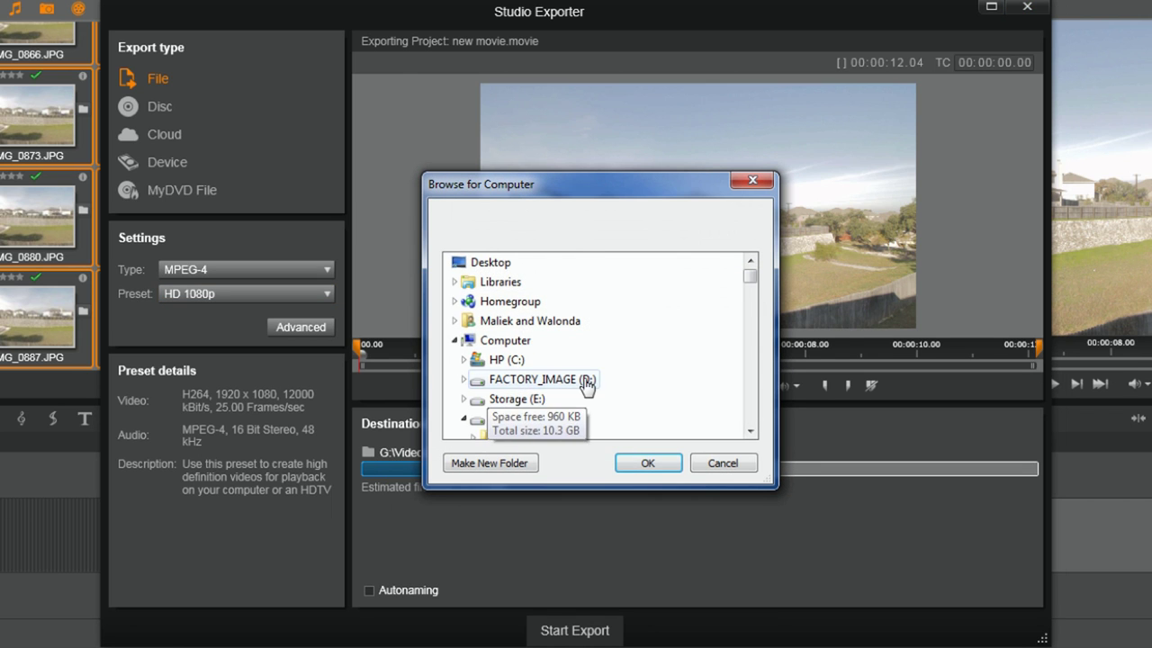
pyautogui.scroll(-10, 545, 414)
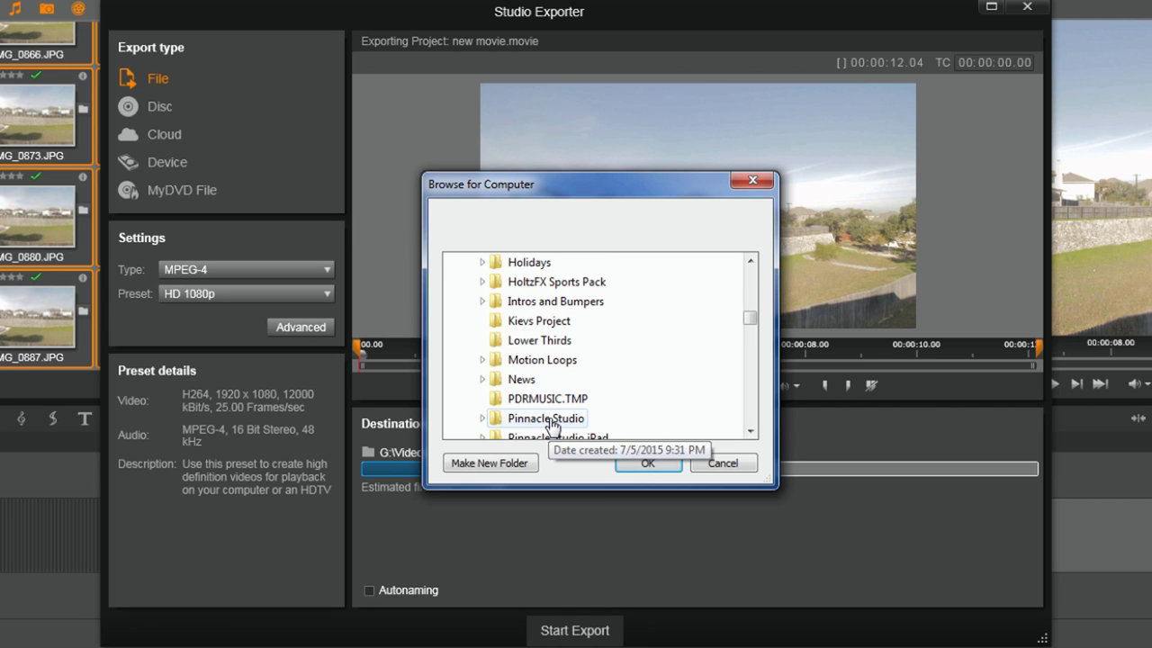
pyautogui.click(549, 419)
pyautogui.scroll(-3, 551, 426)
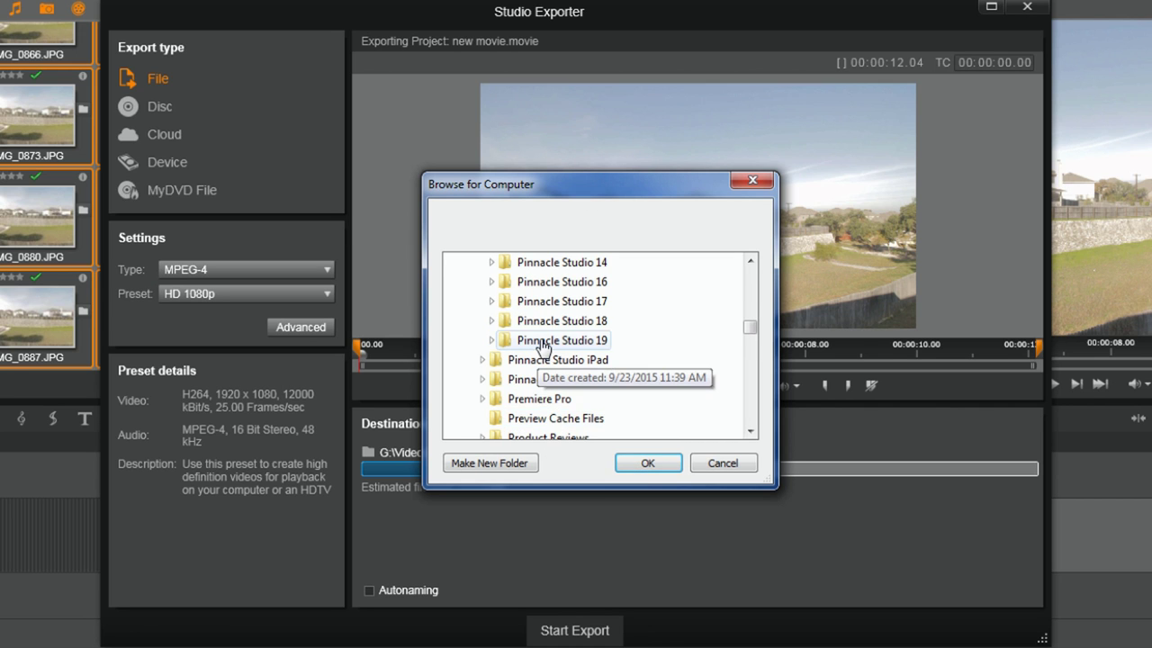
pyautogui.scroll(1, 557, 377)
pyautogui.click(598, 419)
pyautogui.scroll(-3, 600, 423)
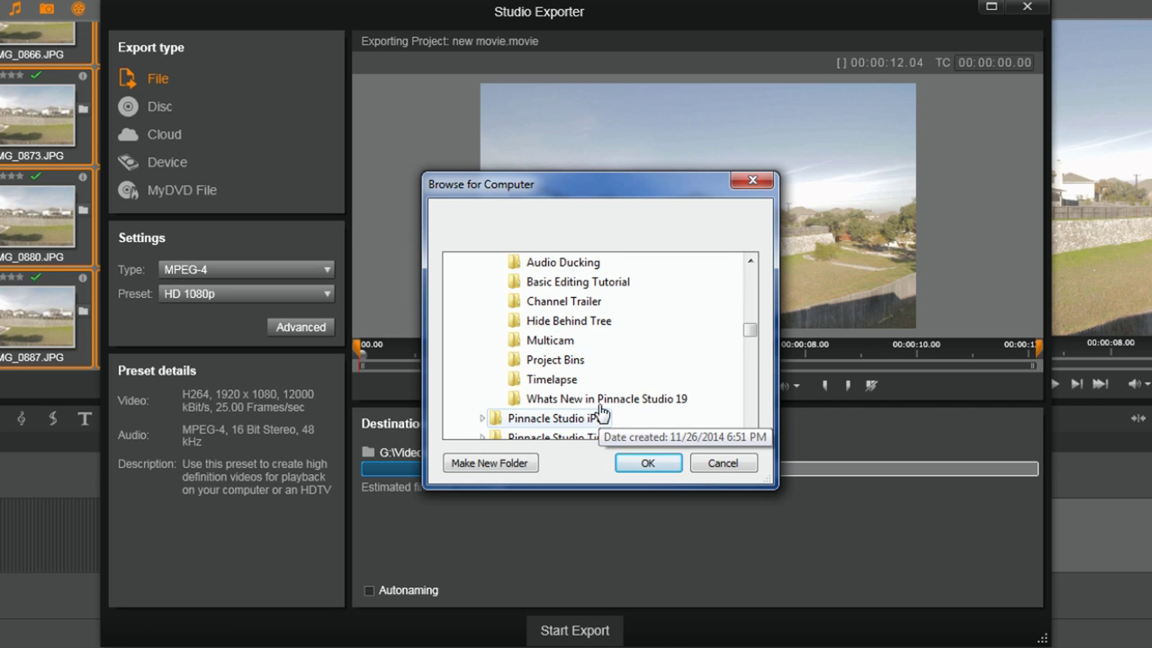
pyautogui.click(556, 380)
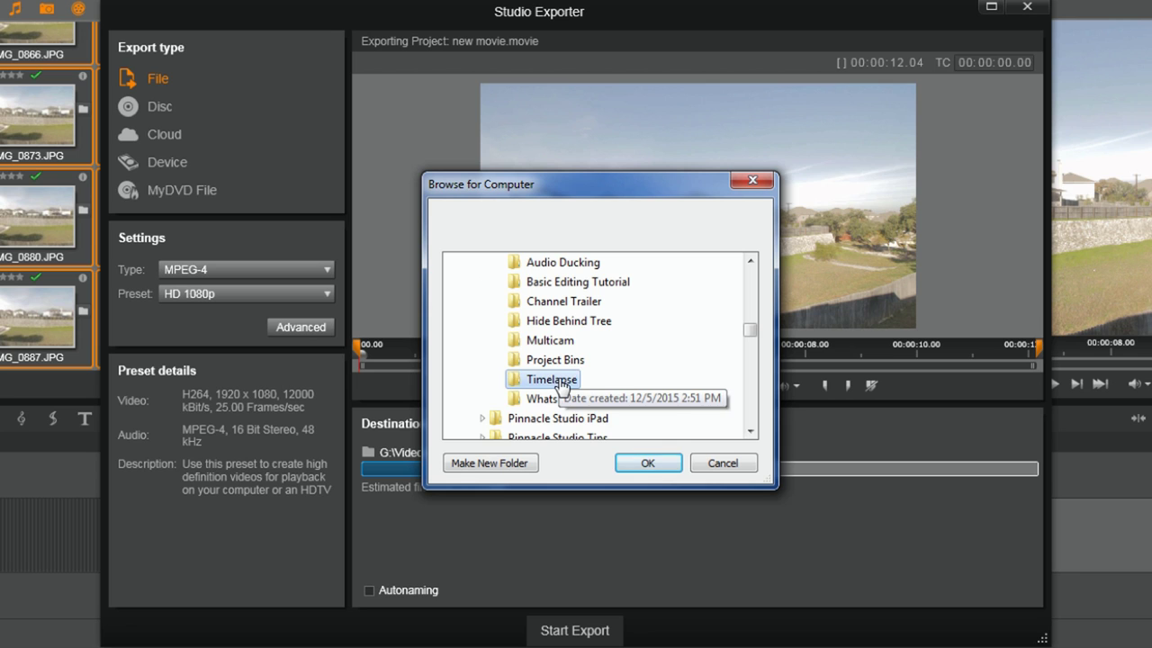
pyautogui.click(671, 469)
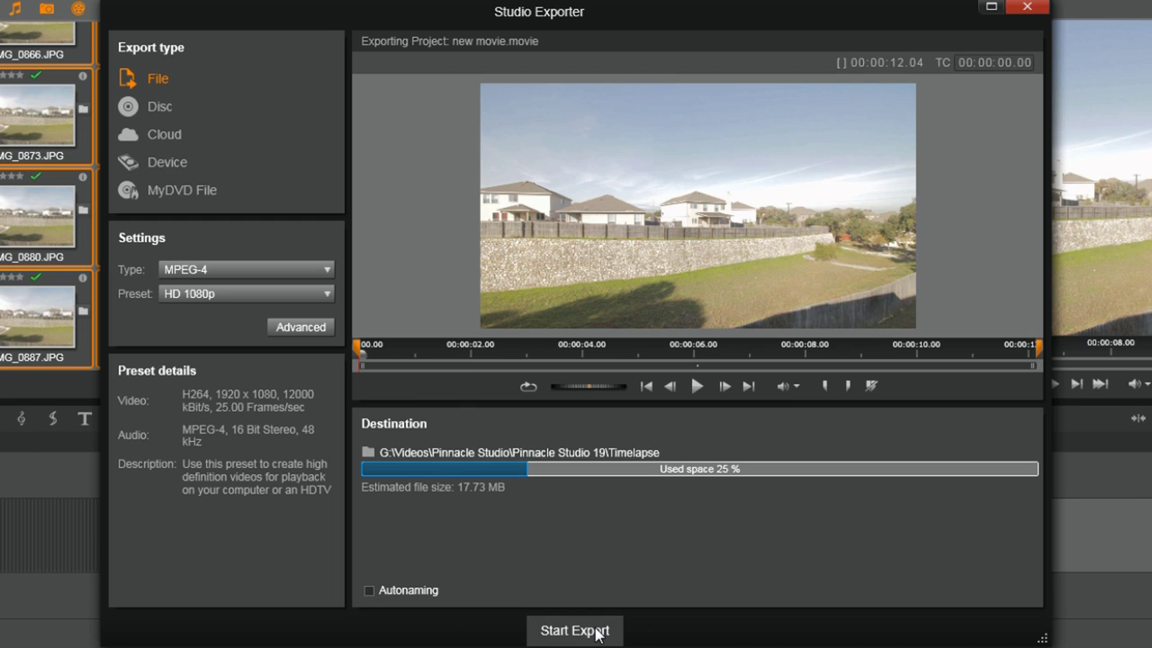
# Step: Start the export, saving the movie as 'Timelapse Demo' .mp4 in the Timelapse folder
pyautogui.click(597, 635)
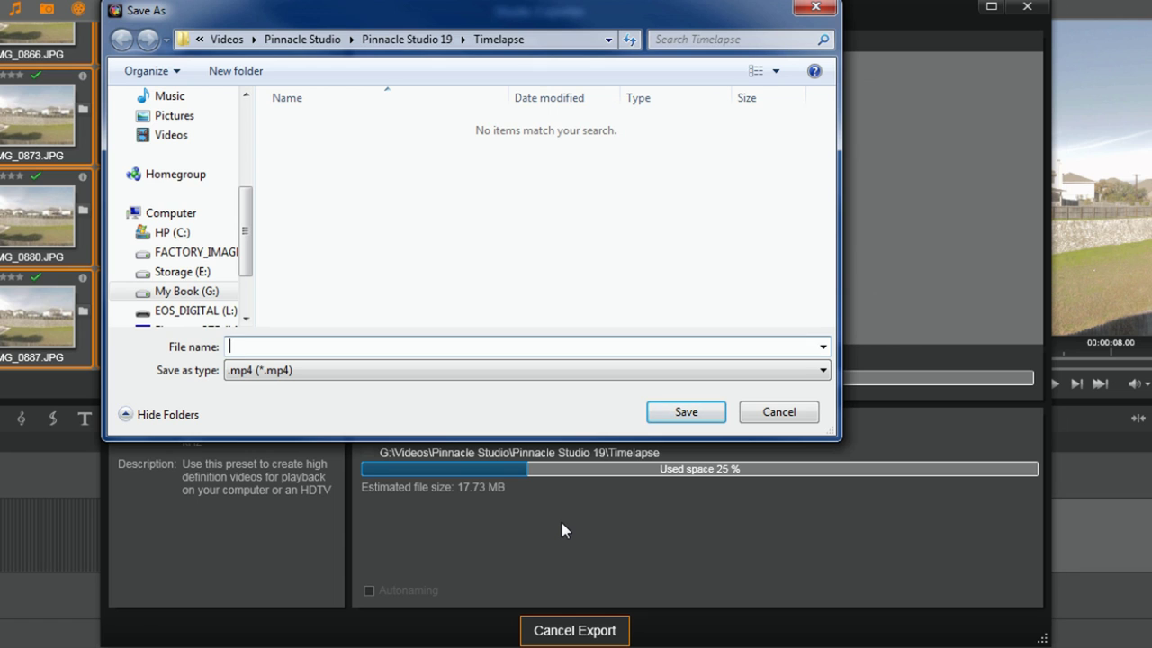
pyautogui.write('Timelapse Demo')
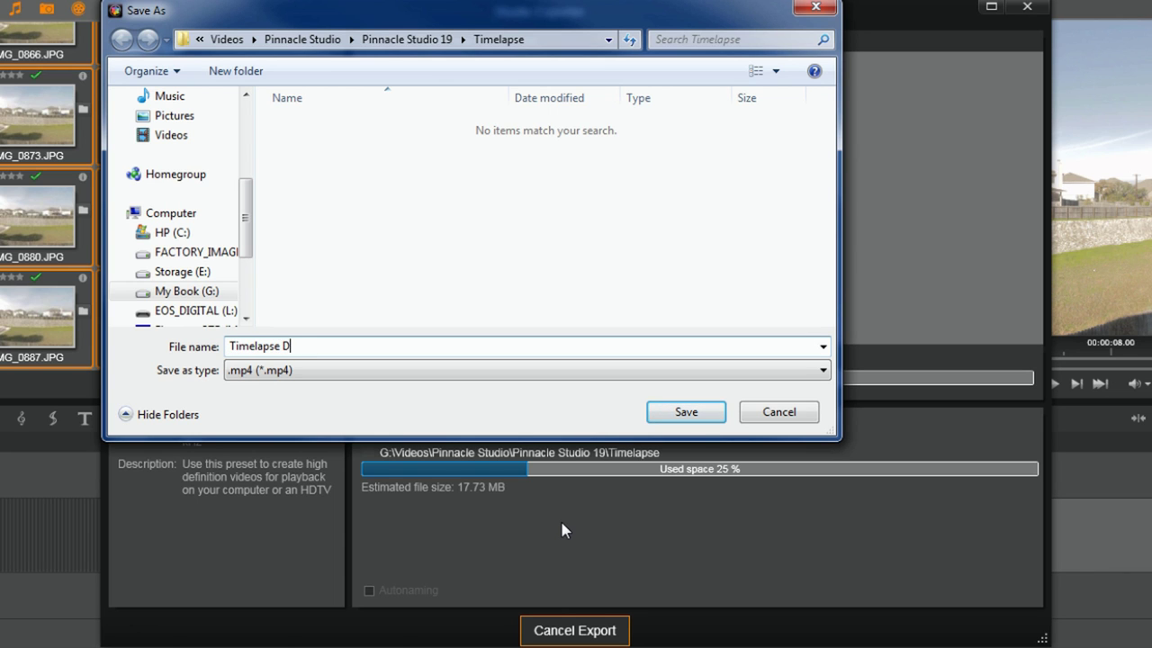
pyautogui.click(686, 412)
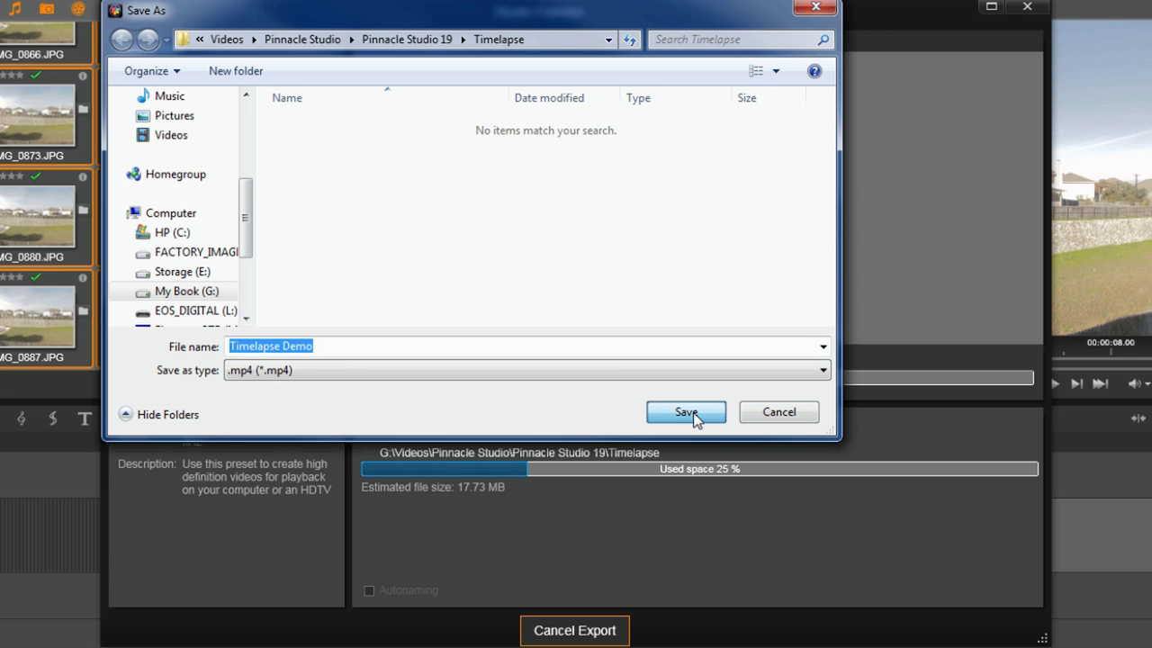